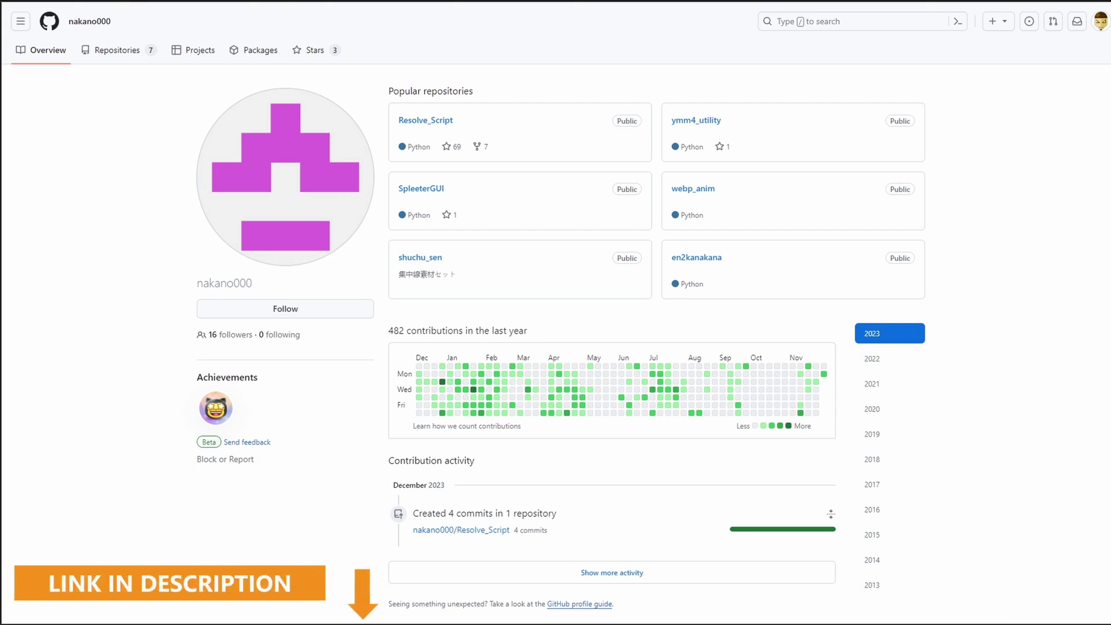
Download Resolve_Script2.5.1_win.zip from the Resolve_Script GitHub releases page
left_click(414, 122)
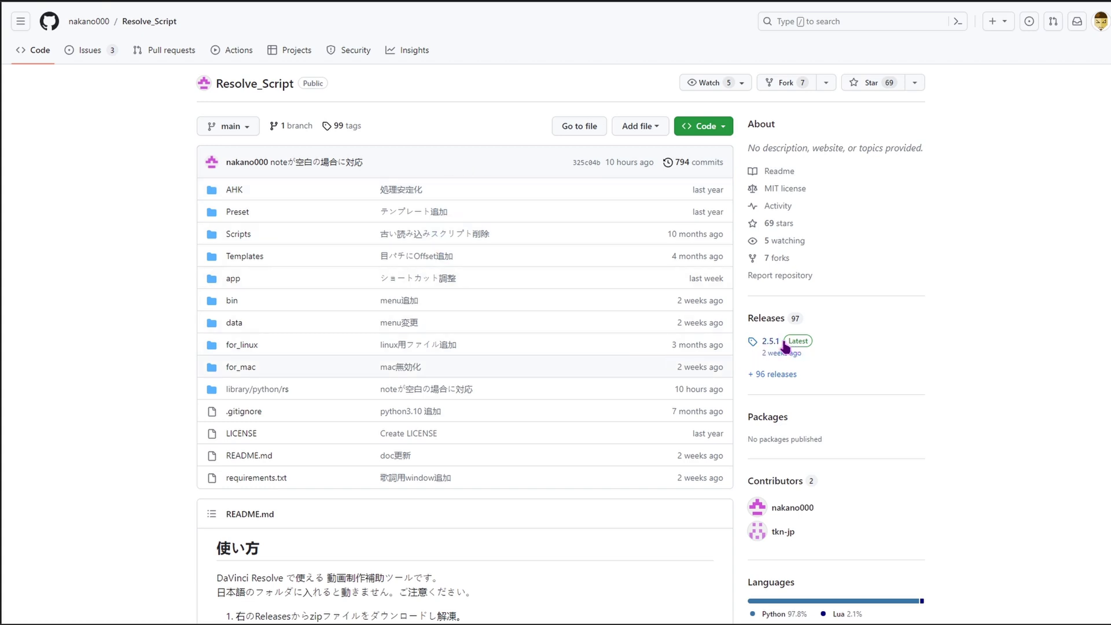
left_click(774, 375)
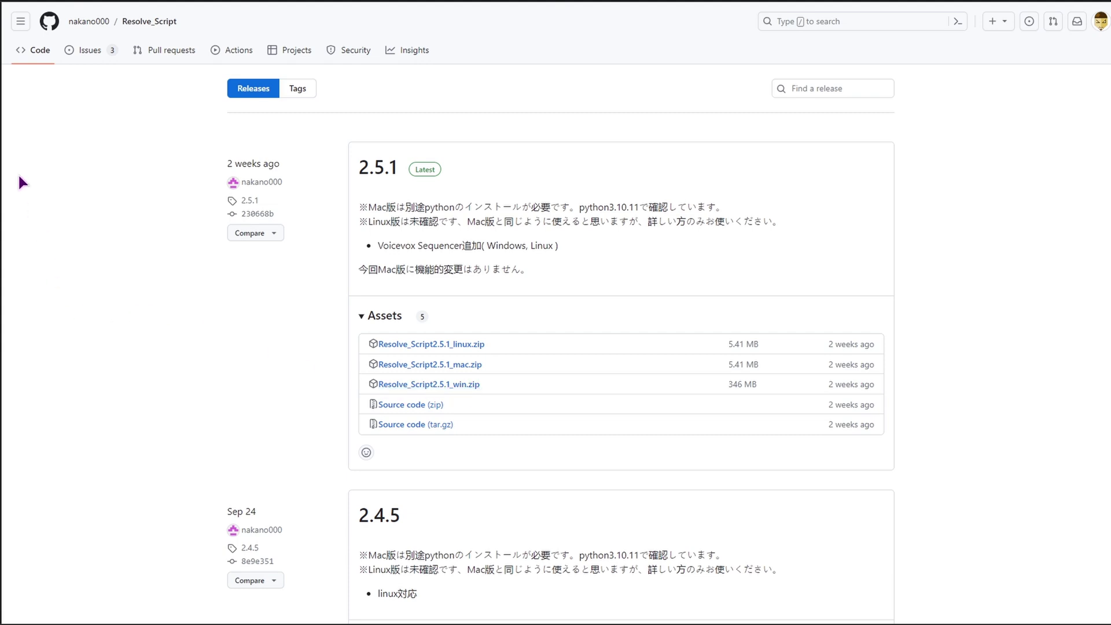
mouse_move(1, 68)
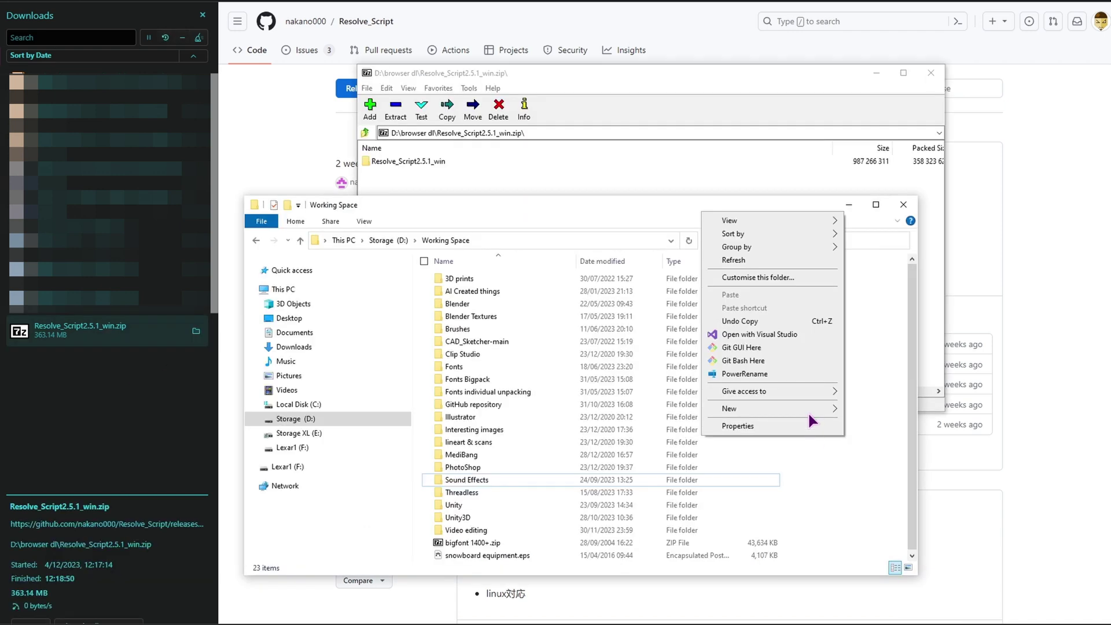
Create and open a new folder named 'Takito_Resolve Script' in Working Space
mouse_move(810, 408)
left_click(871, 410)
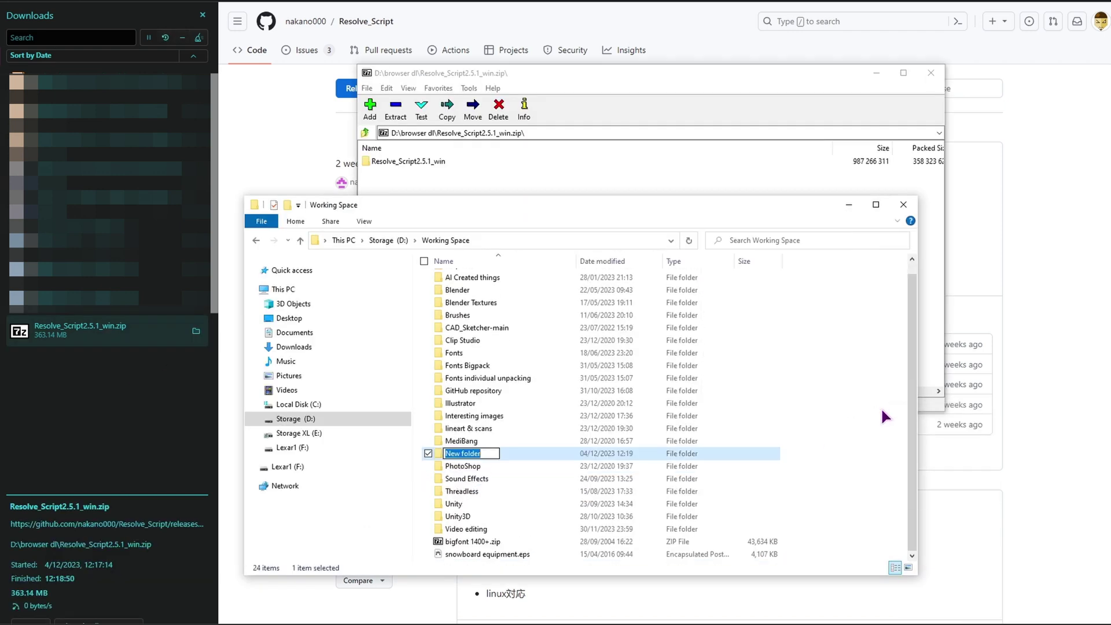
type("Takito_Resolve Script")
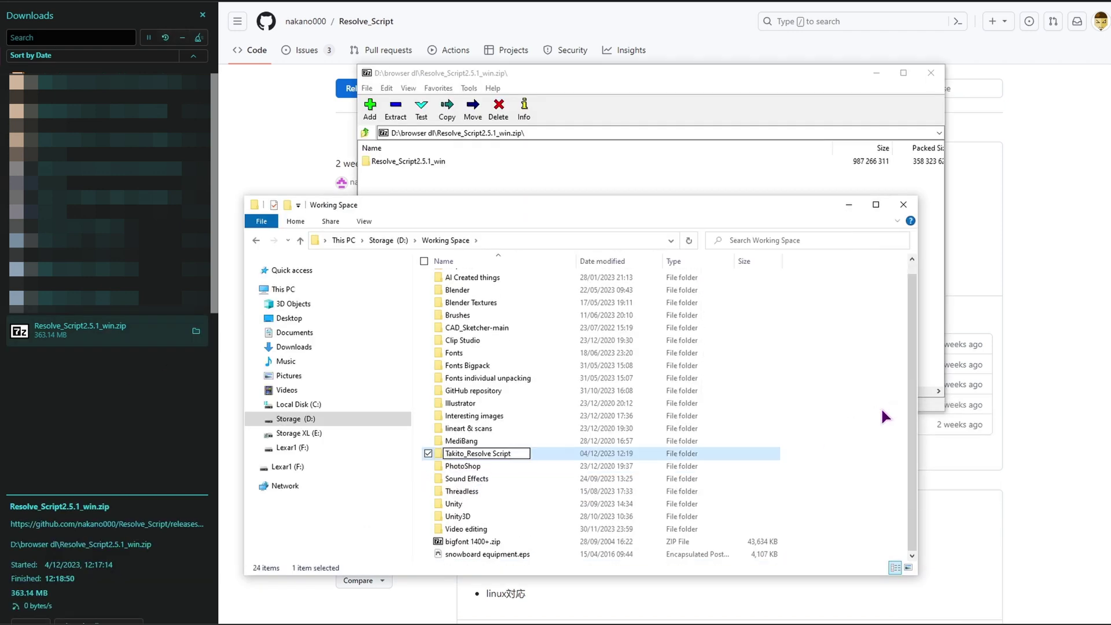
key("Return")
double_click(526, 480)
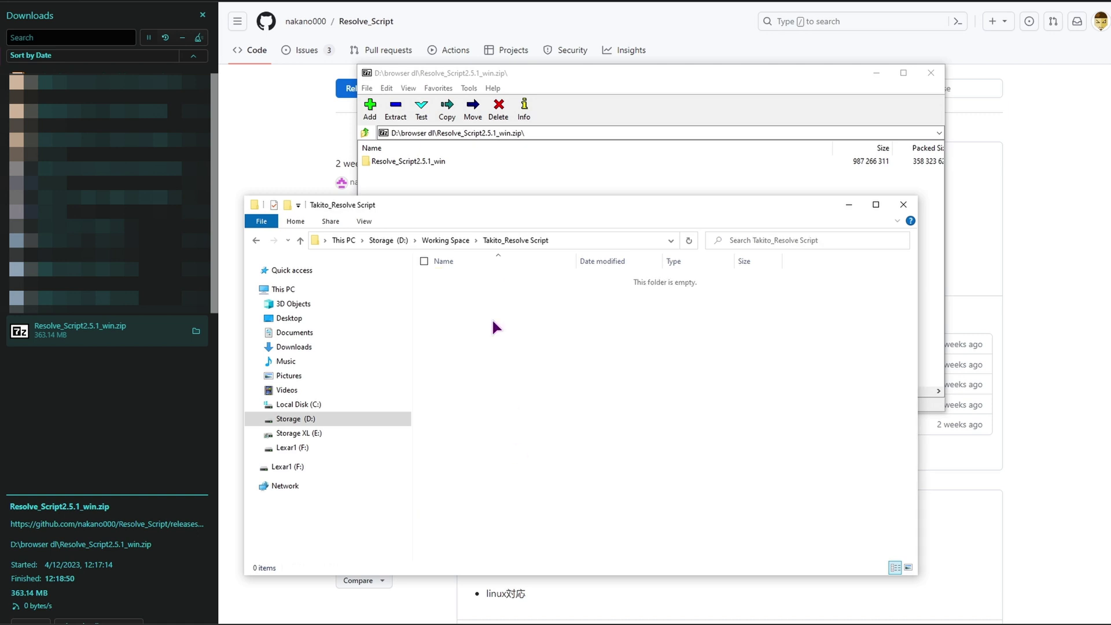
Copy all 14 items of the Resolve_Script2.5.1_win archive folder into Takito_Resolve Script
double_click(436, 164)
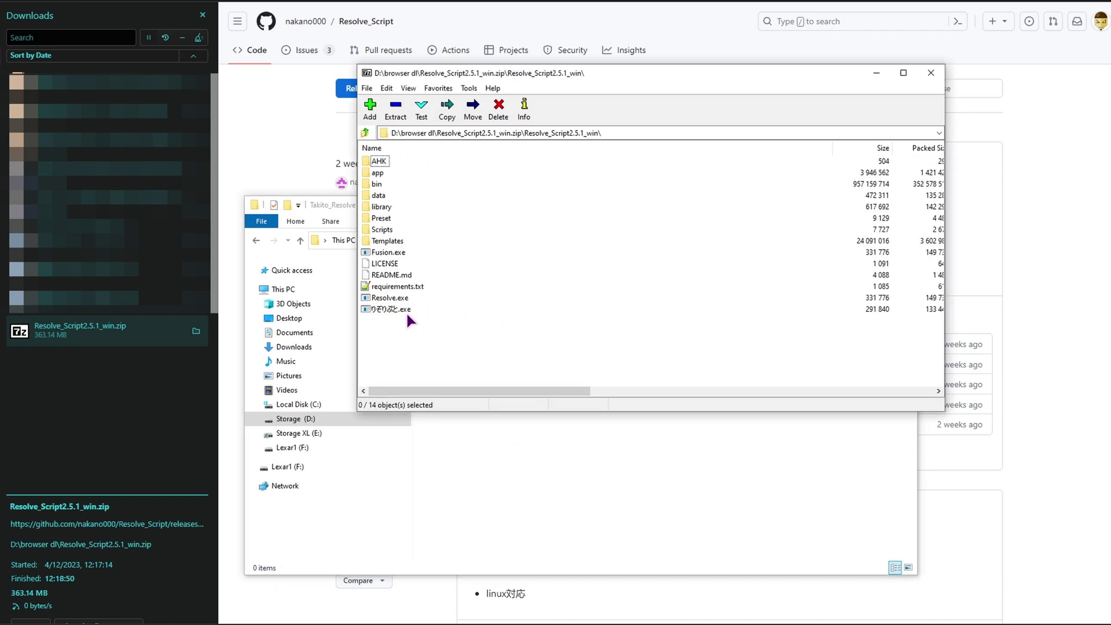
left_click(404, 311)
left_click_drag(425, 320, 430, 159)
left_click_drag(386, 266, 571, 446)
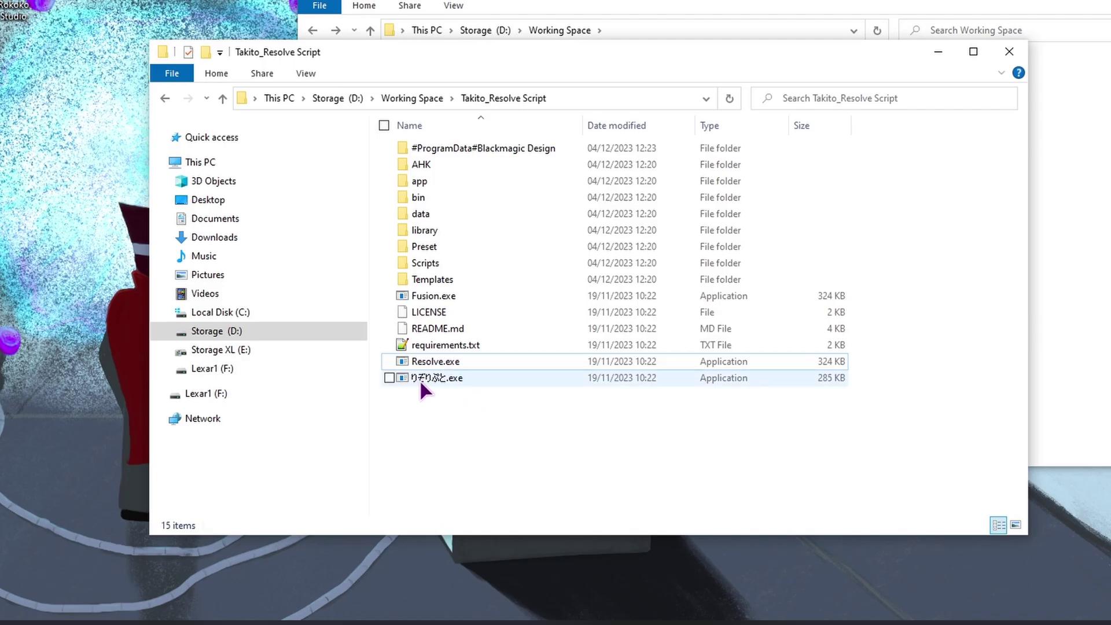
Launch りぞりぷと.exe and show the ResolveLauncher's Resolve and Fusion path settings
left_click(422, 379)
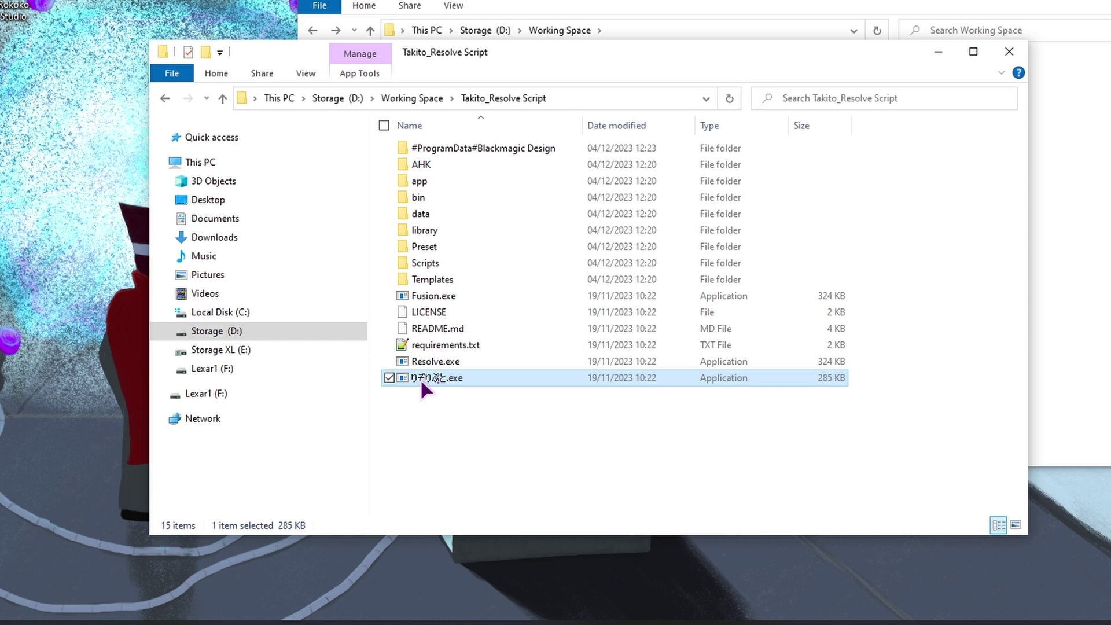
double_click(421, 381)
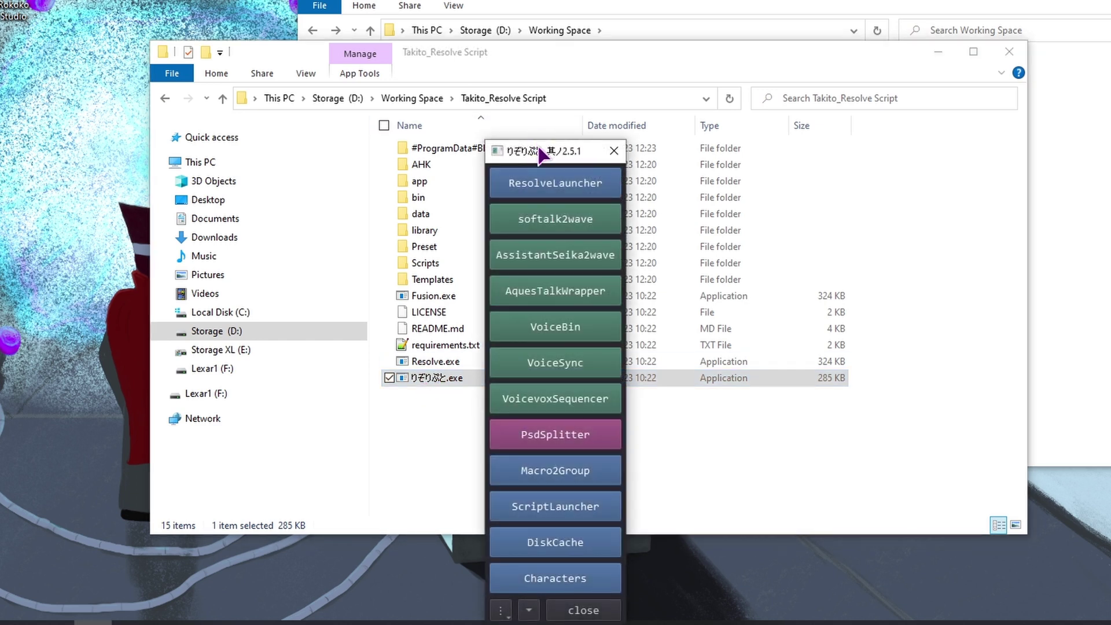
left_click_drag(550, 154, 535, 23)
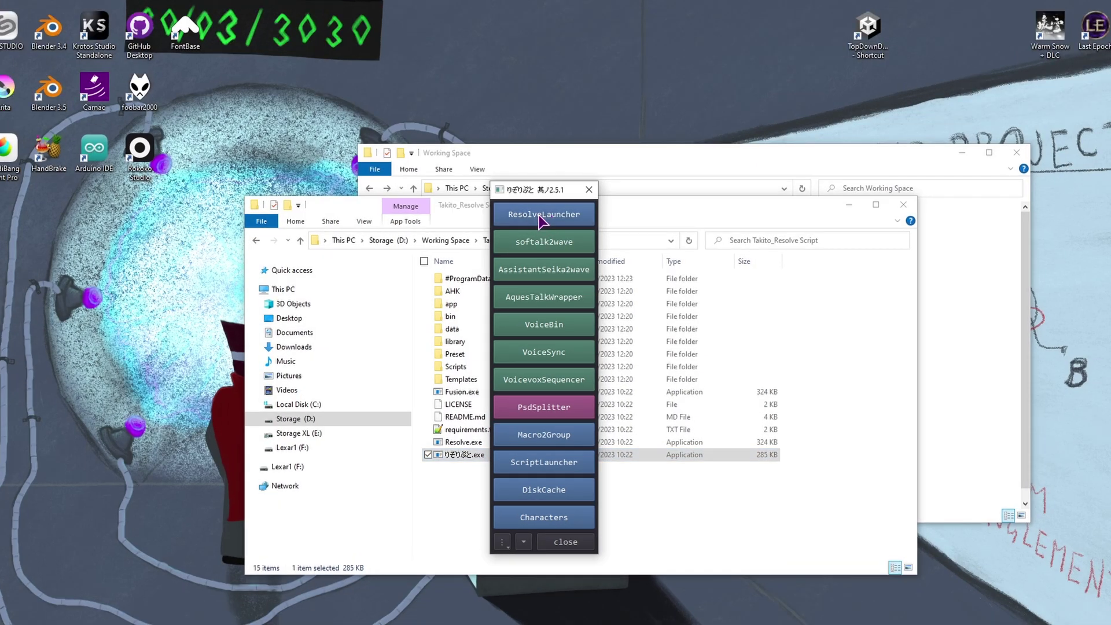
left_click(541, 215)
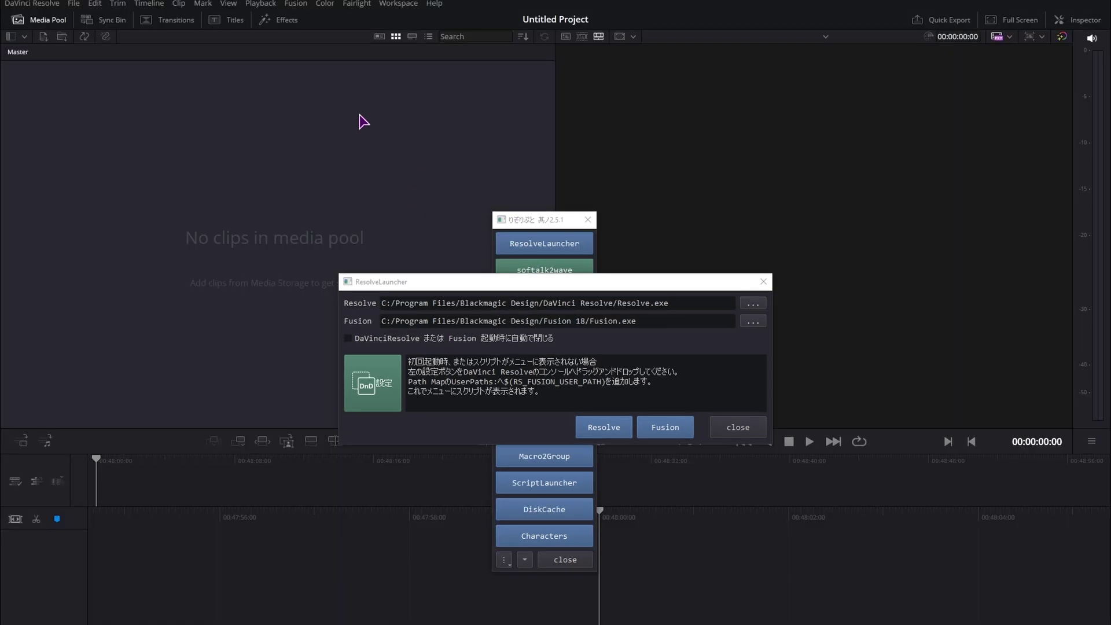
Open the Console and drop the DnD設定 button onto it to add the RS_FUSION_USER_PATH mapping
left_click(398, 3)
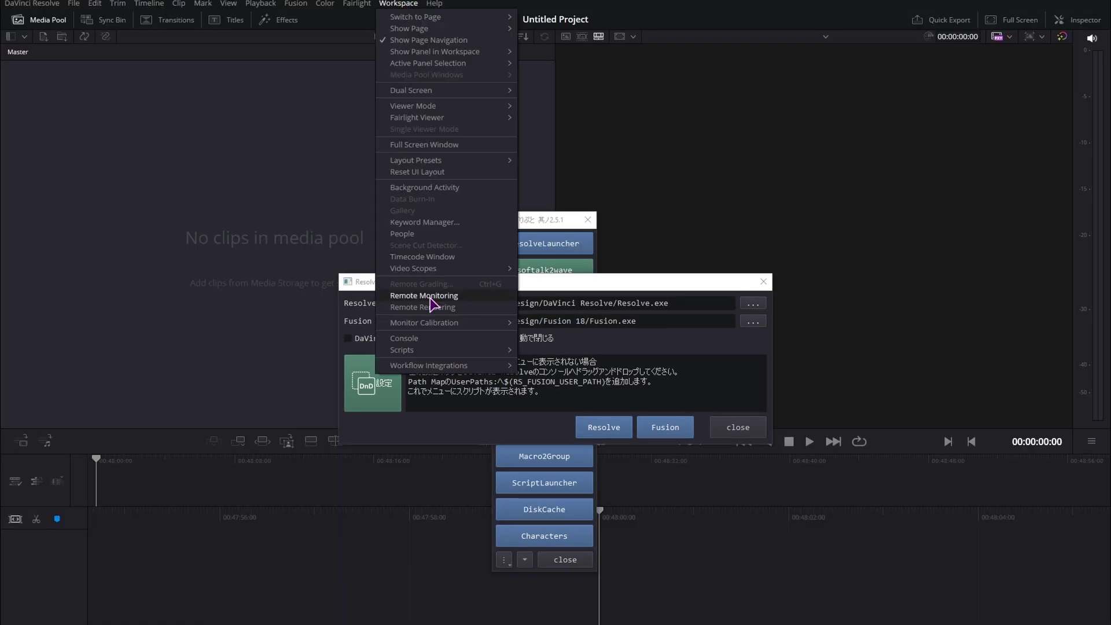
left_click(440, 338)
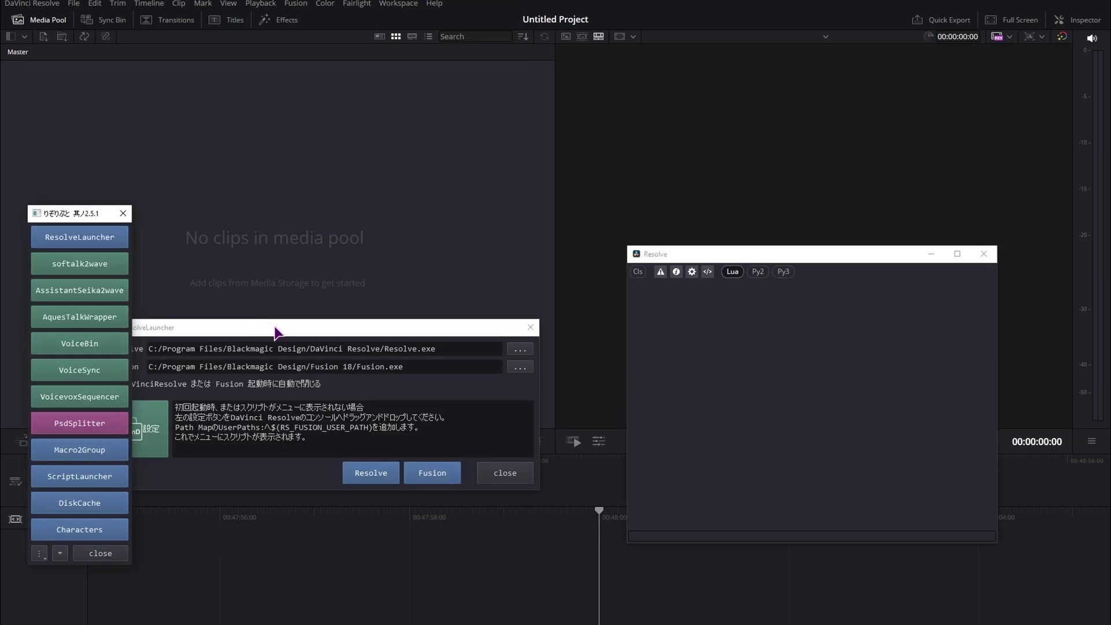
left_click_drag(277, 329, 370, 335)
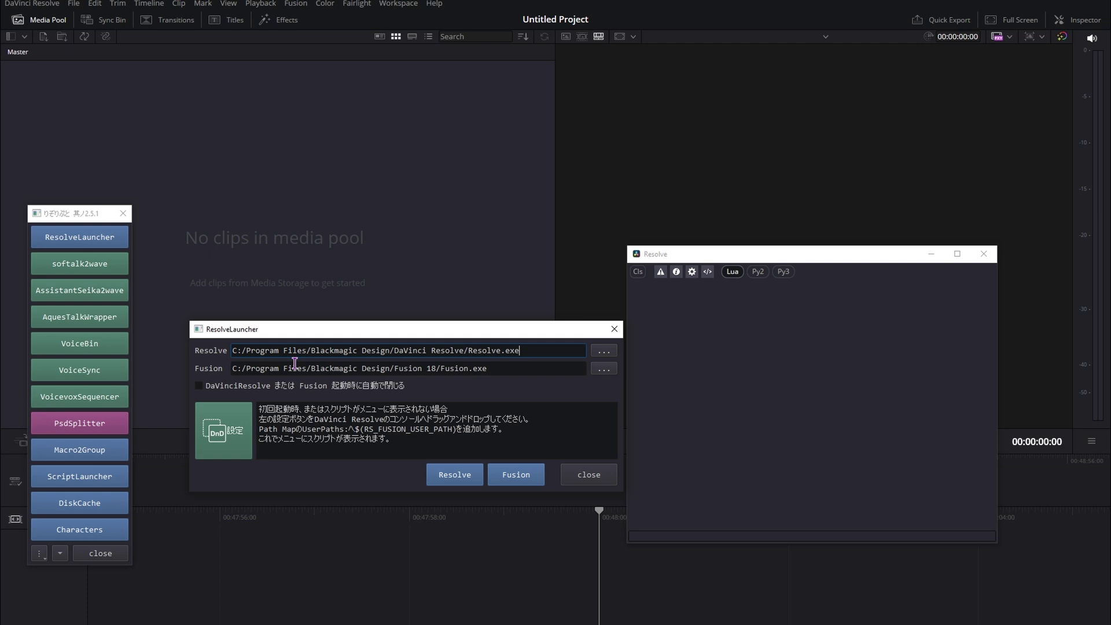
left_click_drag(242, 434, 426, 421)
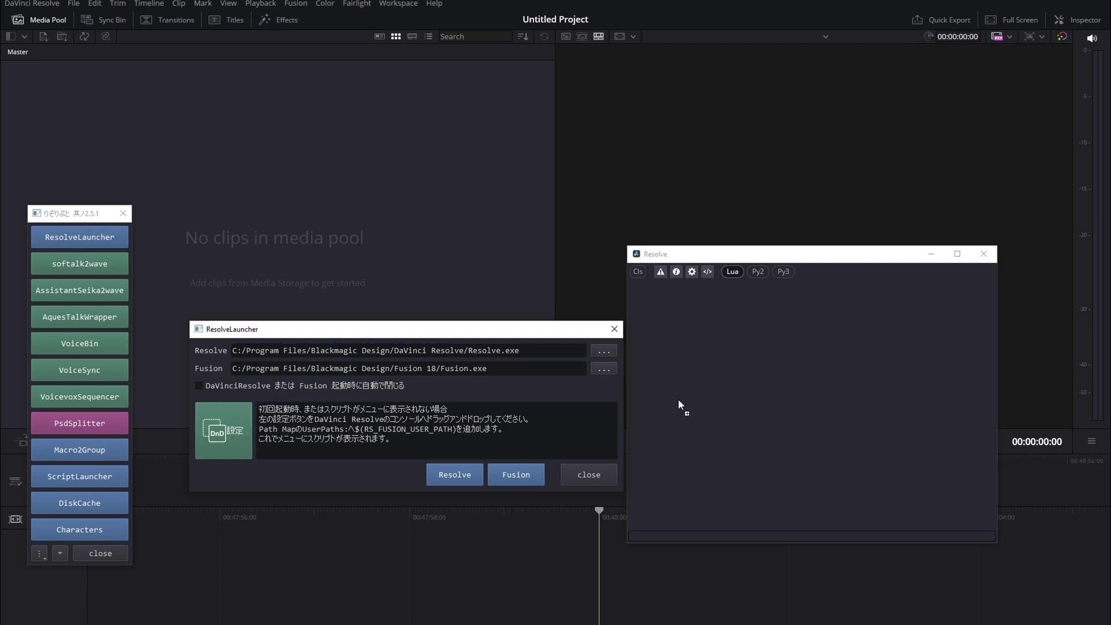
left_click_drag(678, 398, 678, 399)
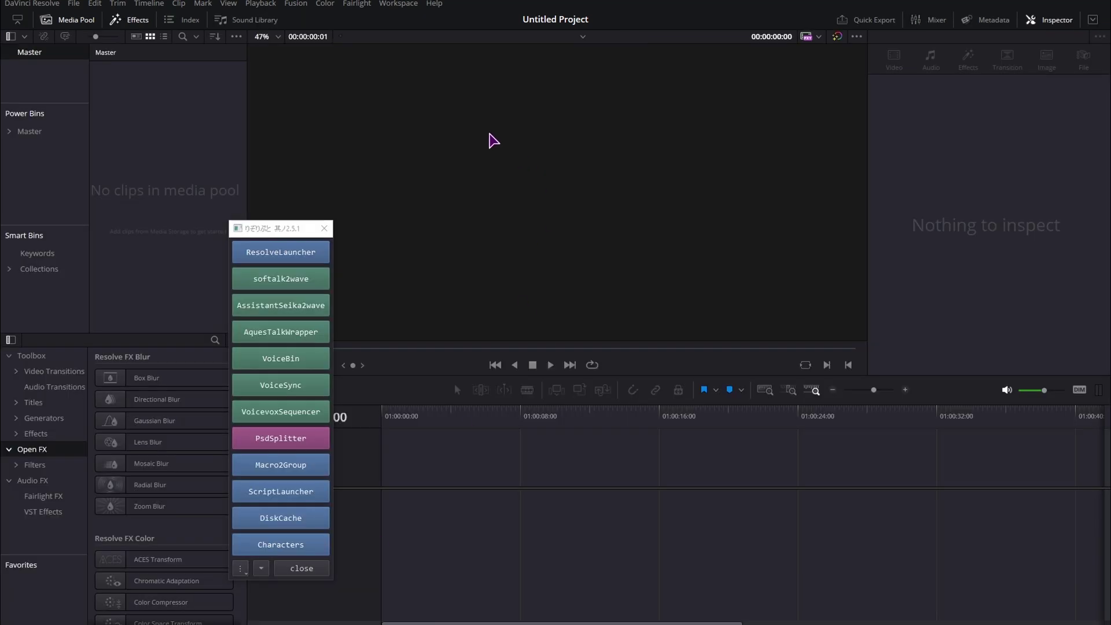
Inspect the Workspace > Scripts list, then close the Resolve_Script palette
left_click(399, 4)
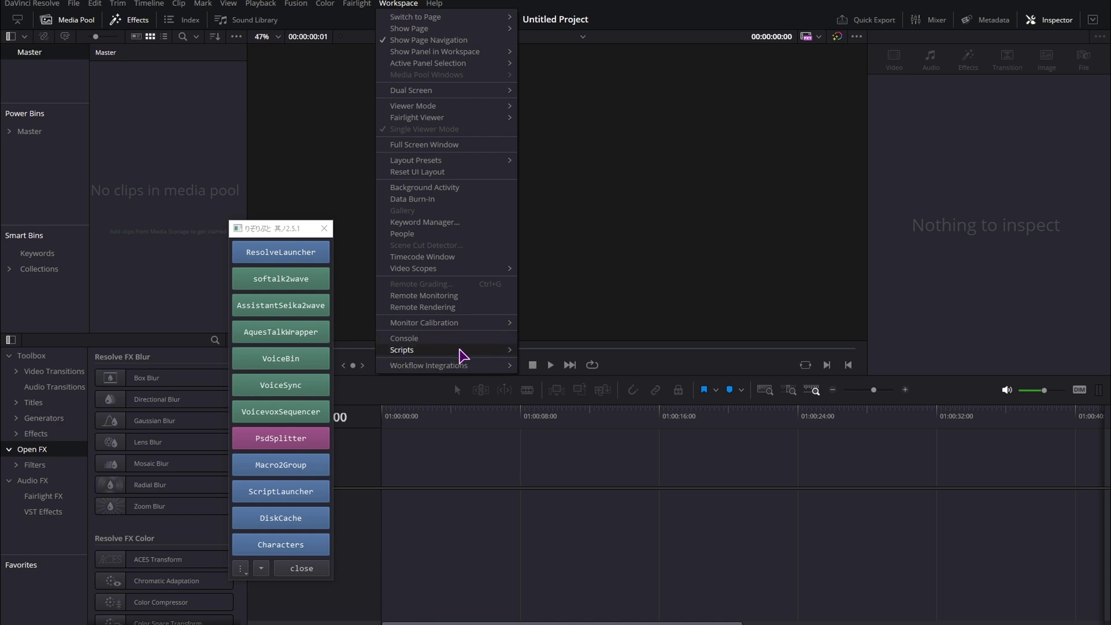
mouse_move(461, 355)
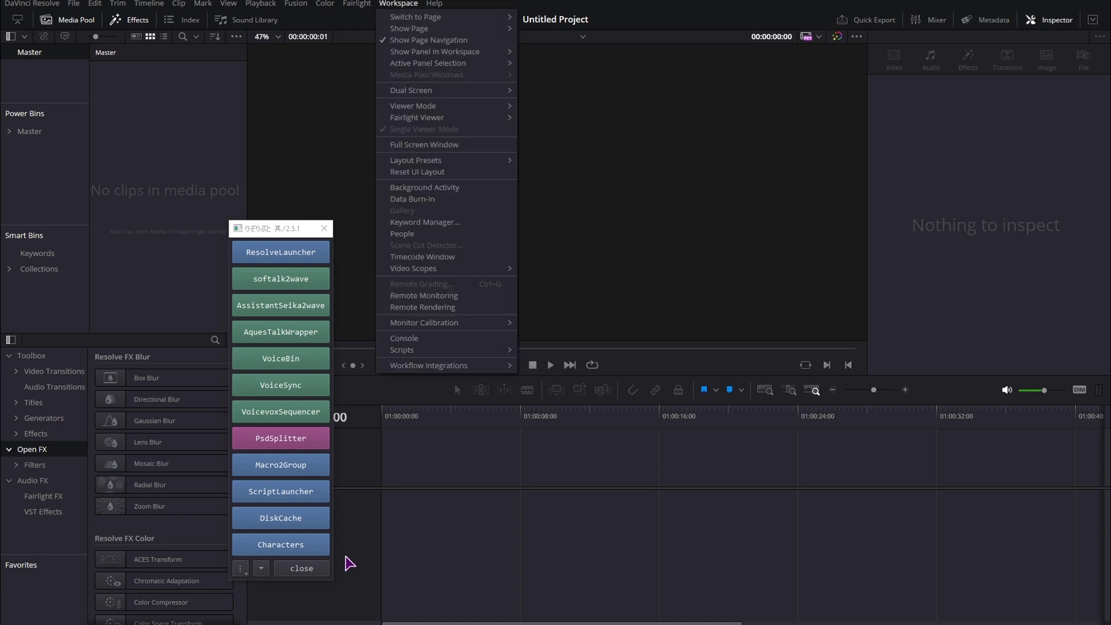
left_click(323, 573)
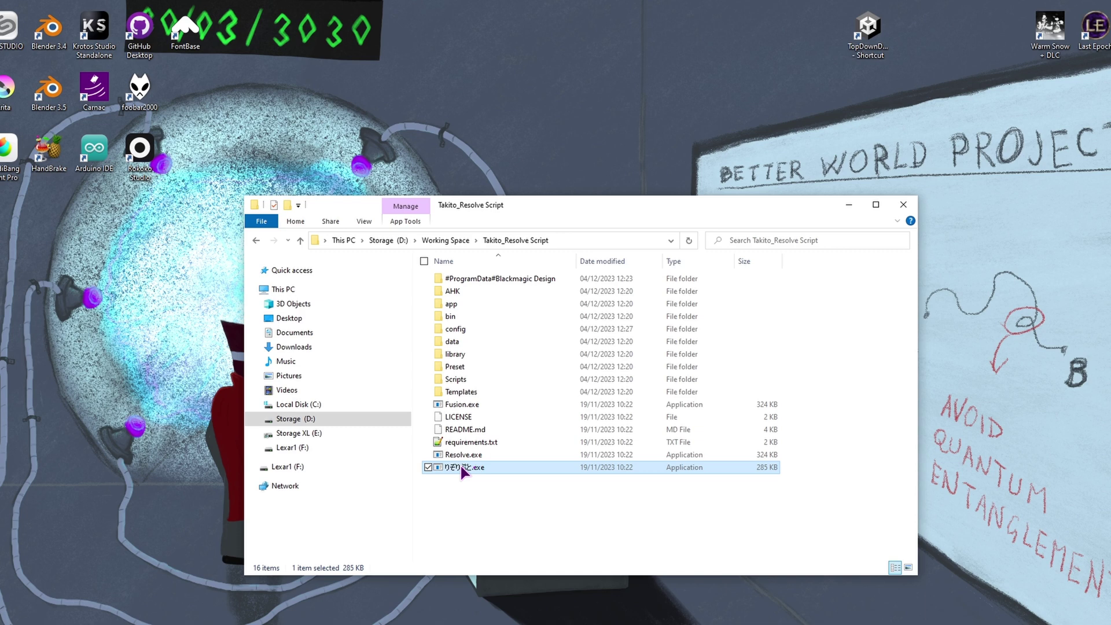
Relaunch りぞりぷと.exe and start DaVinci Resolve from the ResolveLauncher's Resolve button
double_click(461, 467)
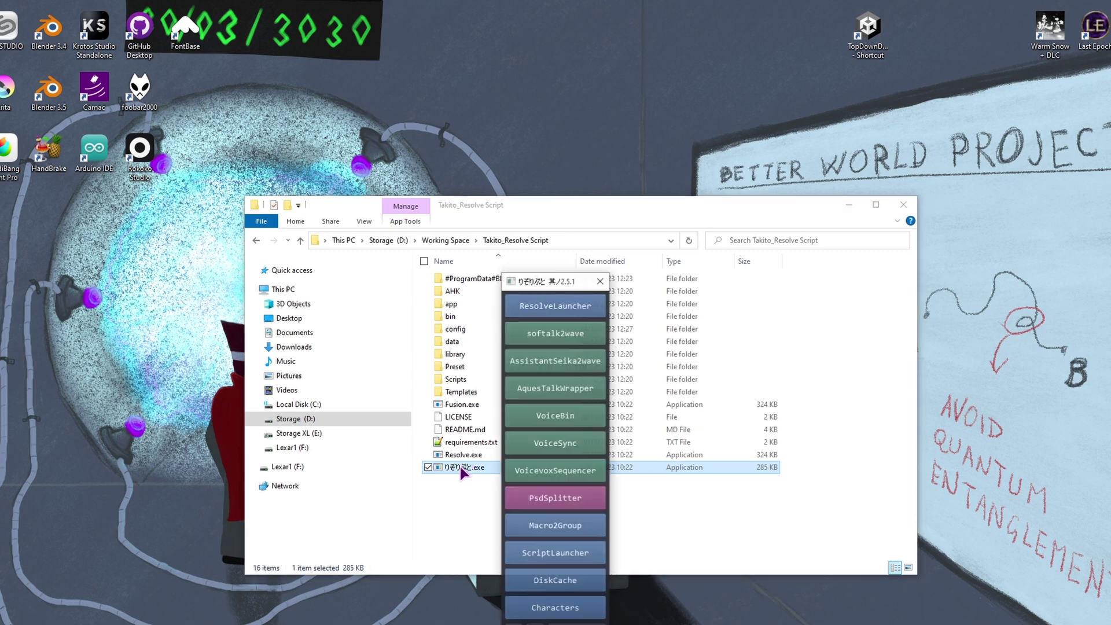
left_click(550, 306)
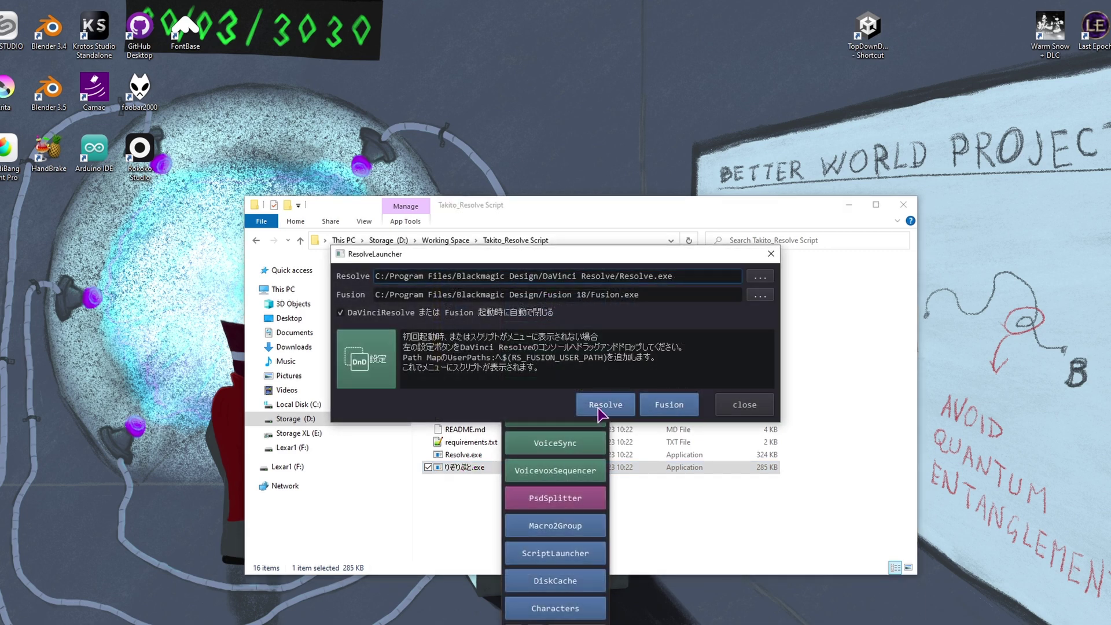
left_click(601, 408)
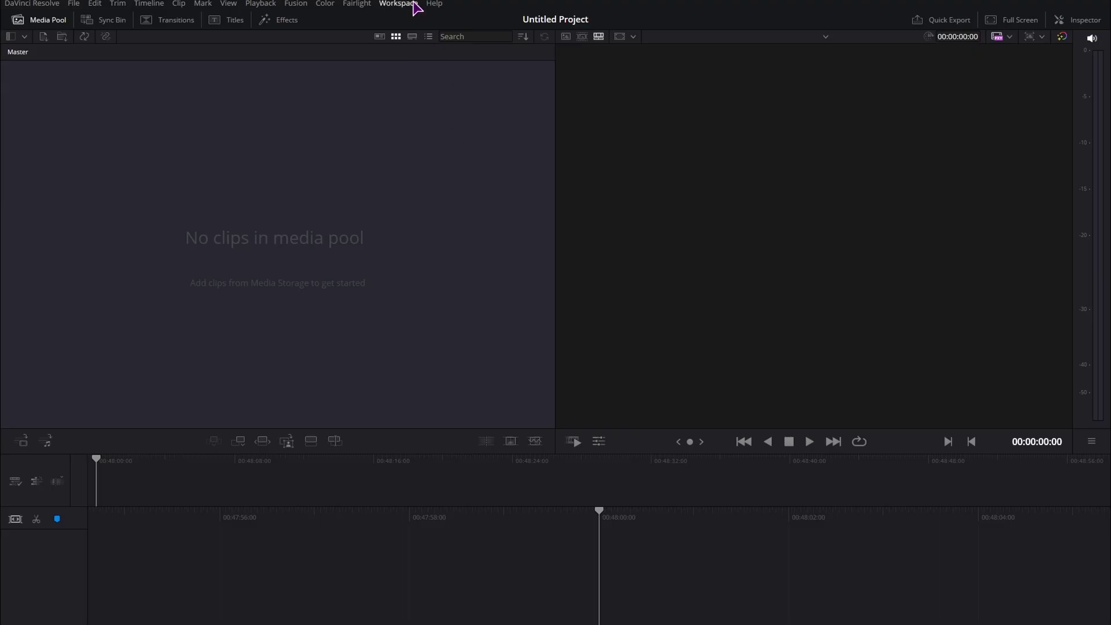
Browse Workspace > Scripts Comp and Edit RS submenus to find Subtitle2TextPlus
left_click(412, 4)
mouse_move(460, 353)
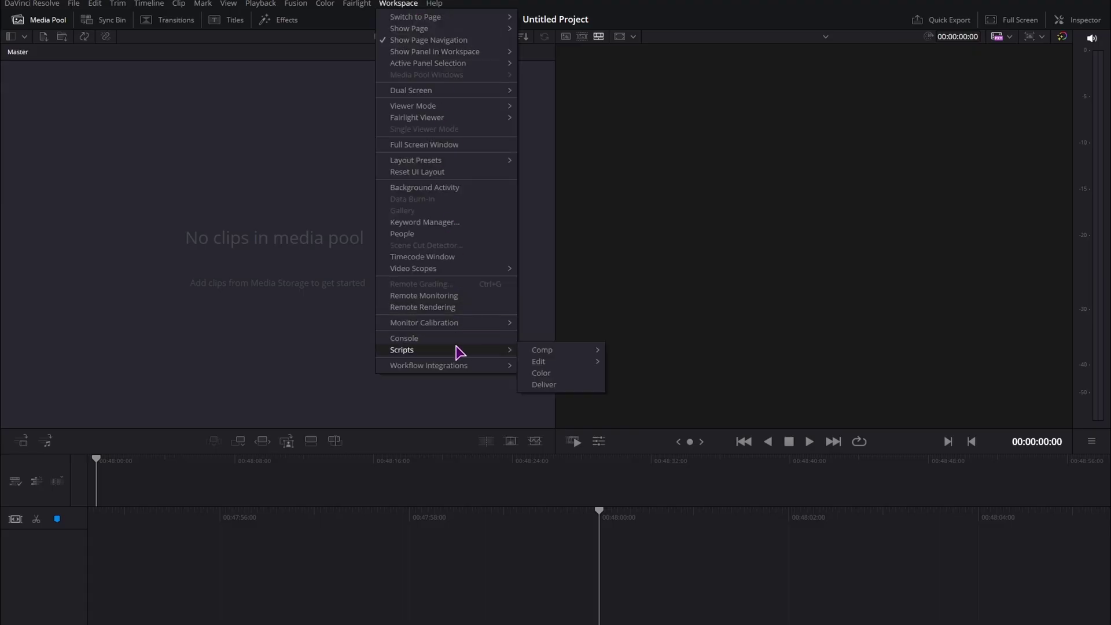
mouse_move(558, 352)
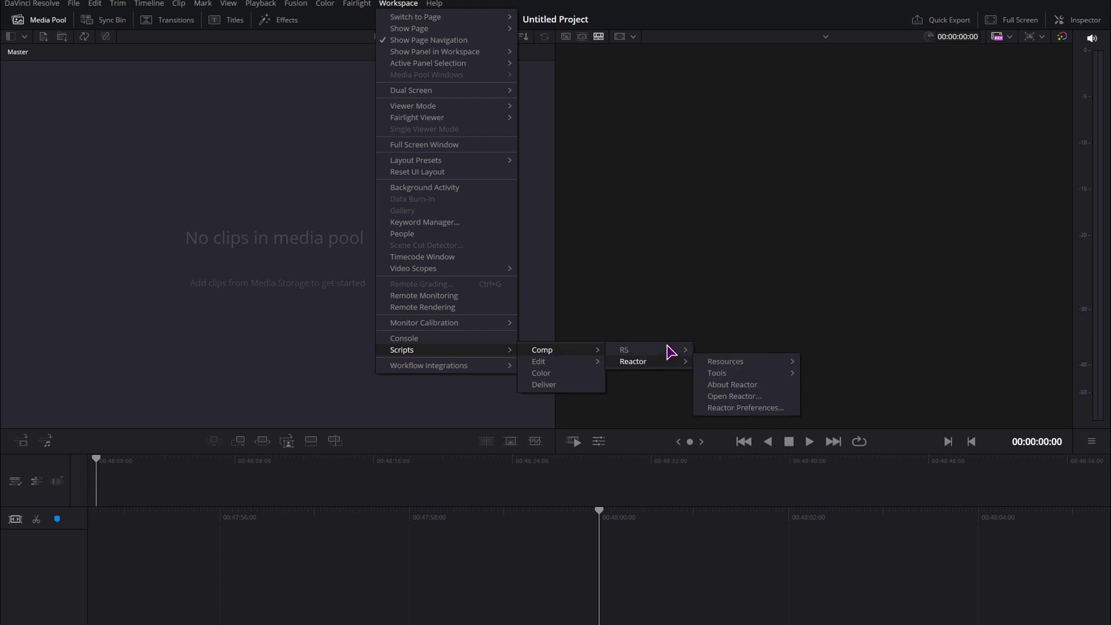
mouse_move(670, 351)
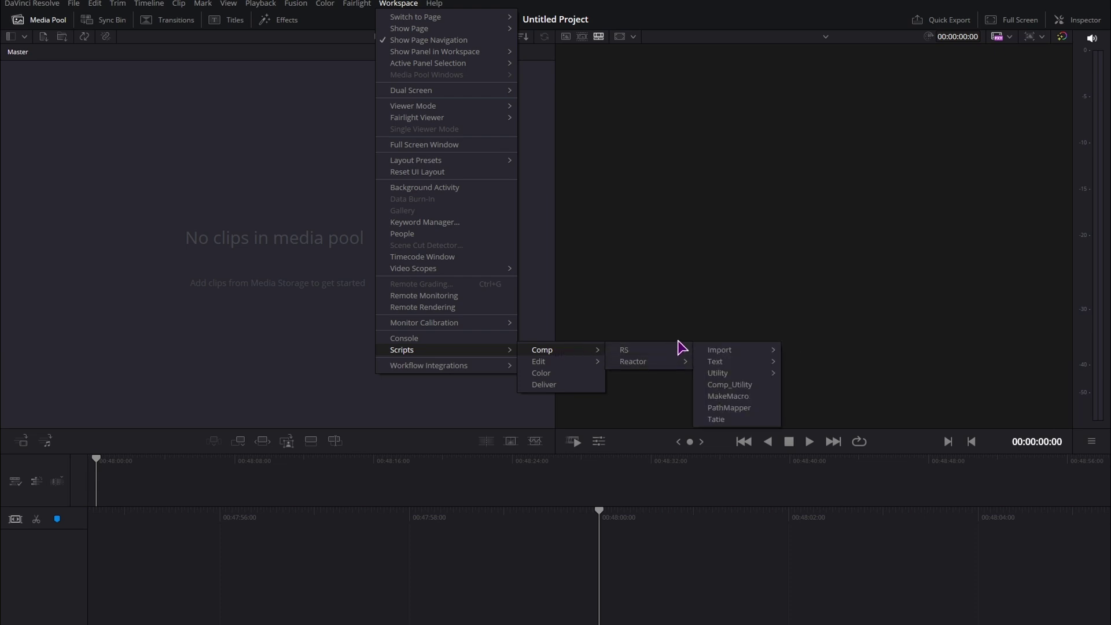
mouse_move(738, 356)
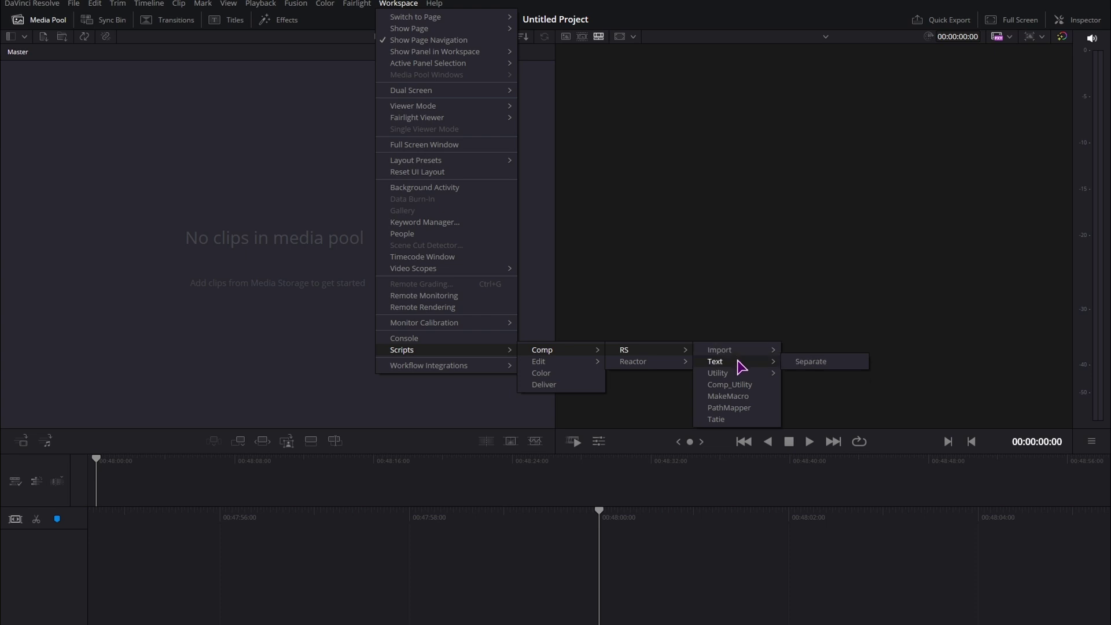
mouse_move(740, 378)
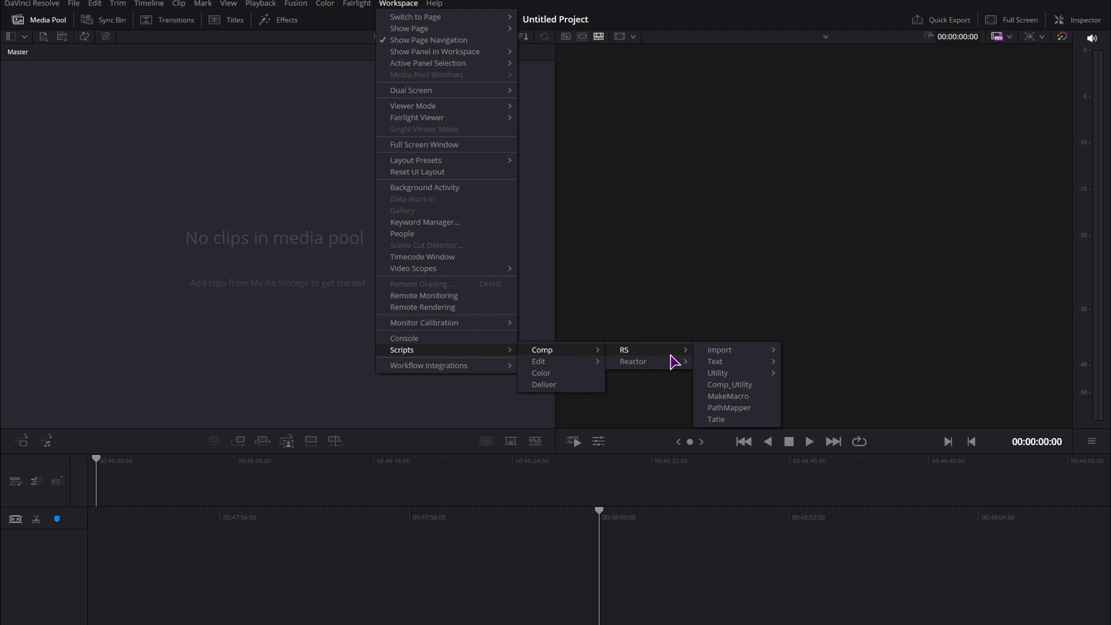
mouse_move(588, 365)
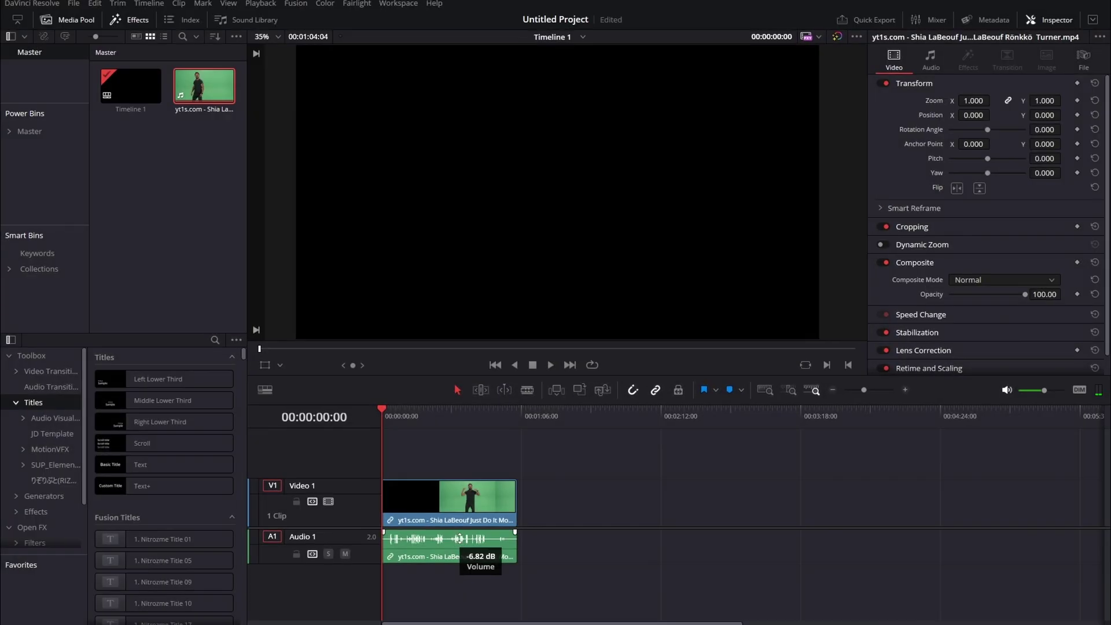
Lower the audio clip's volume and create subtitles from audio with default settings
left_click_drag(459, 538, 462, 543)
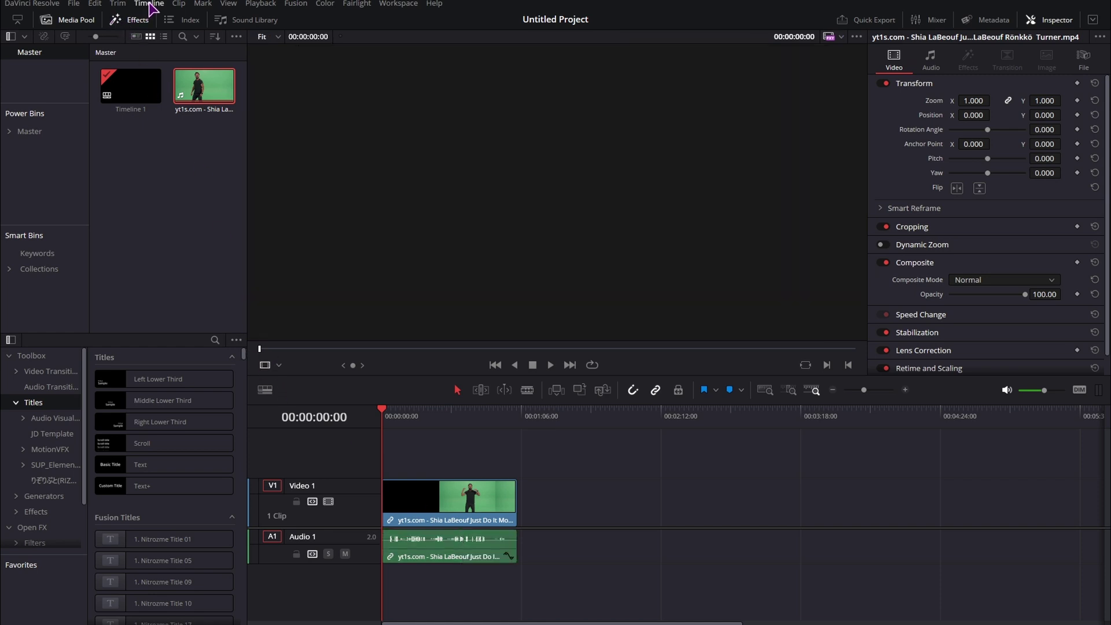
left_click(149, 4)
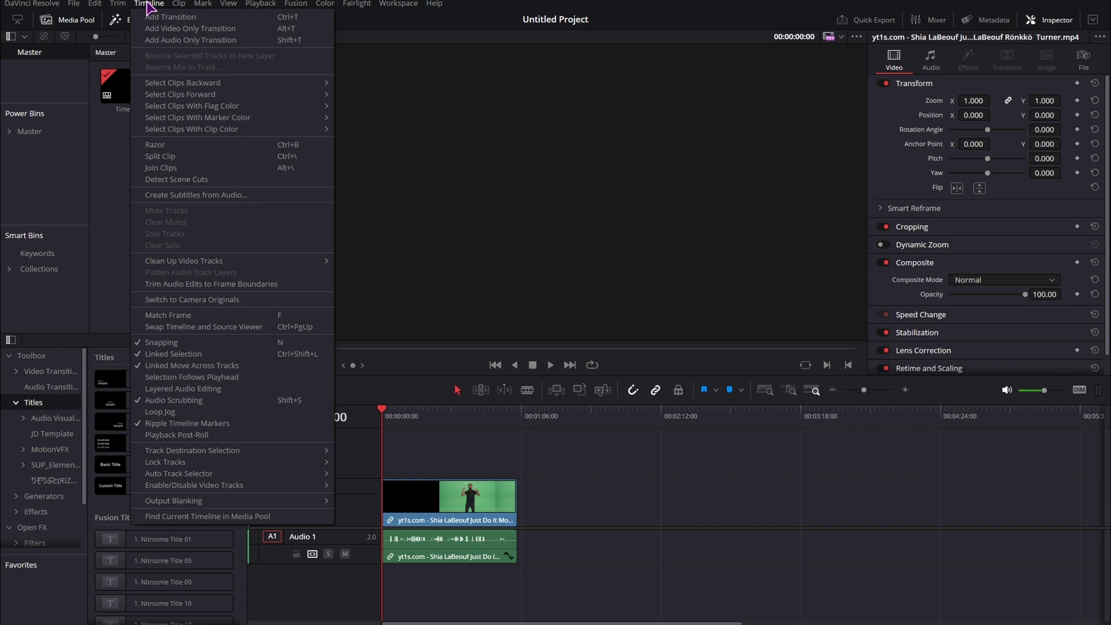
left_click(204, 194)
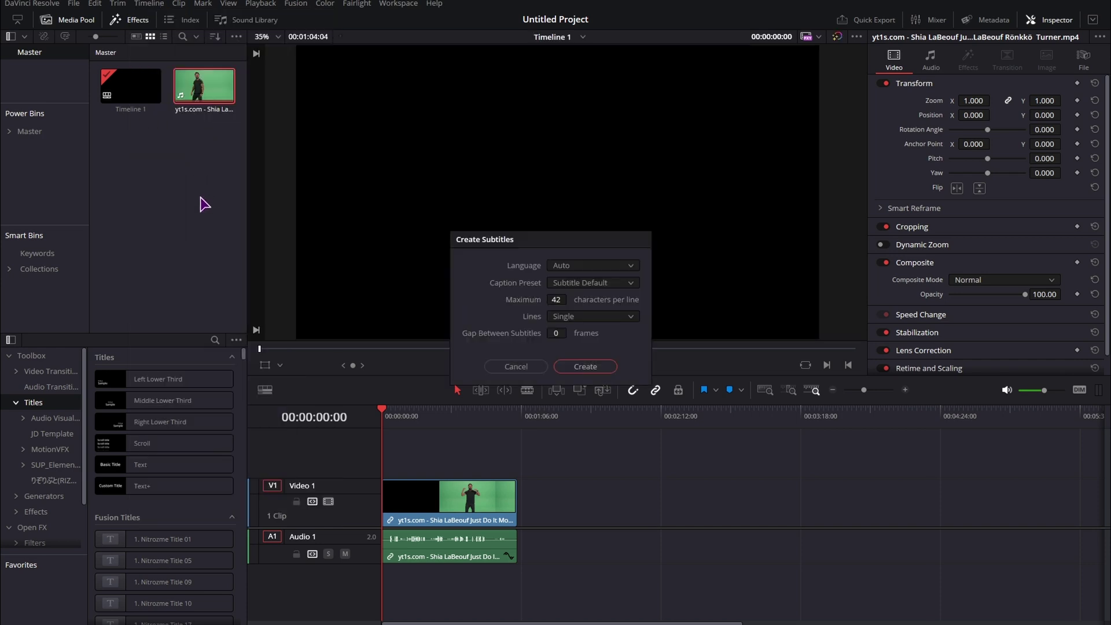
left_click(595, 367)
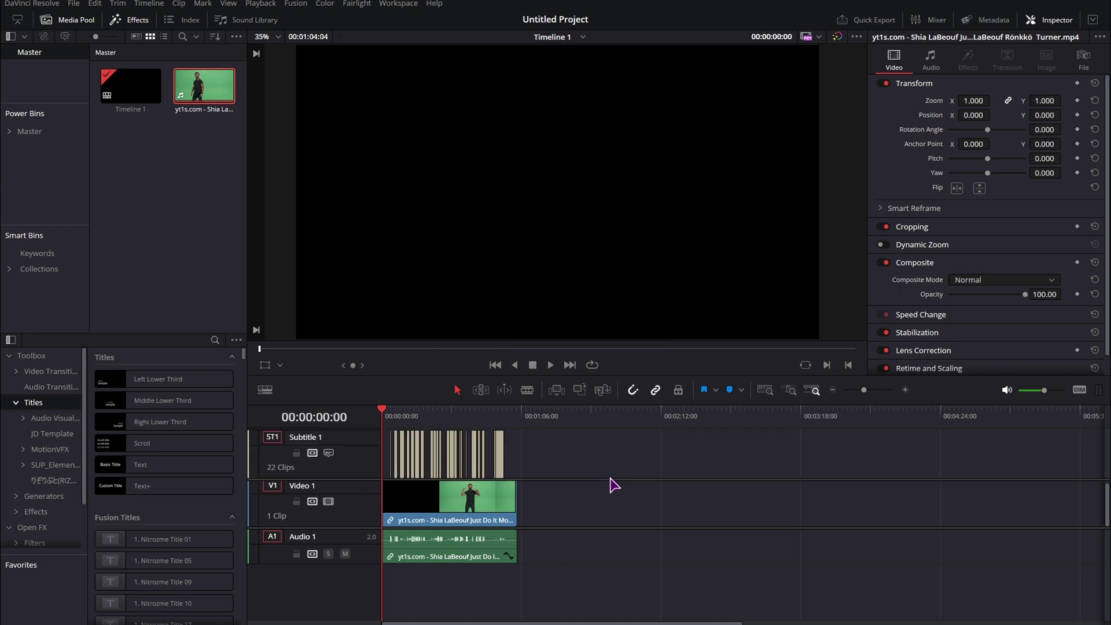
Play back from about three seconds to check the captions, then show the subtitle track style
left_click(401, 588)
key("space")
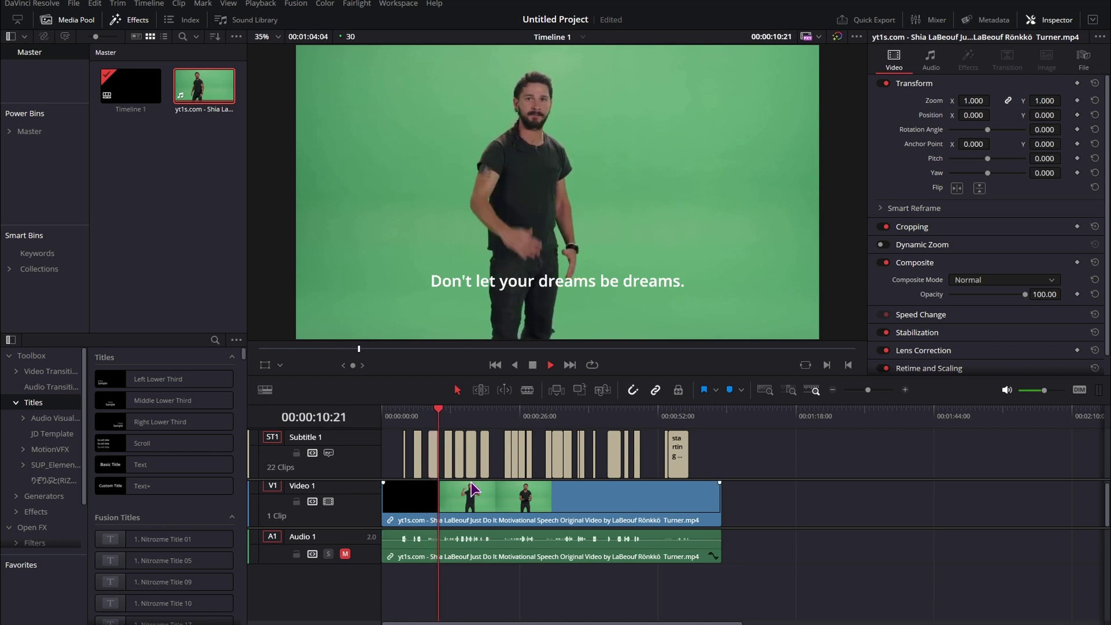
left_click(707, 459)
left_click(1046, 87)
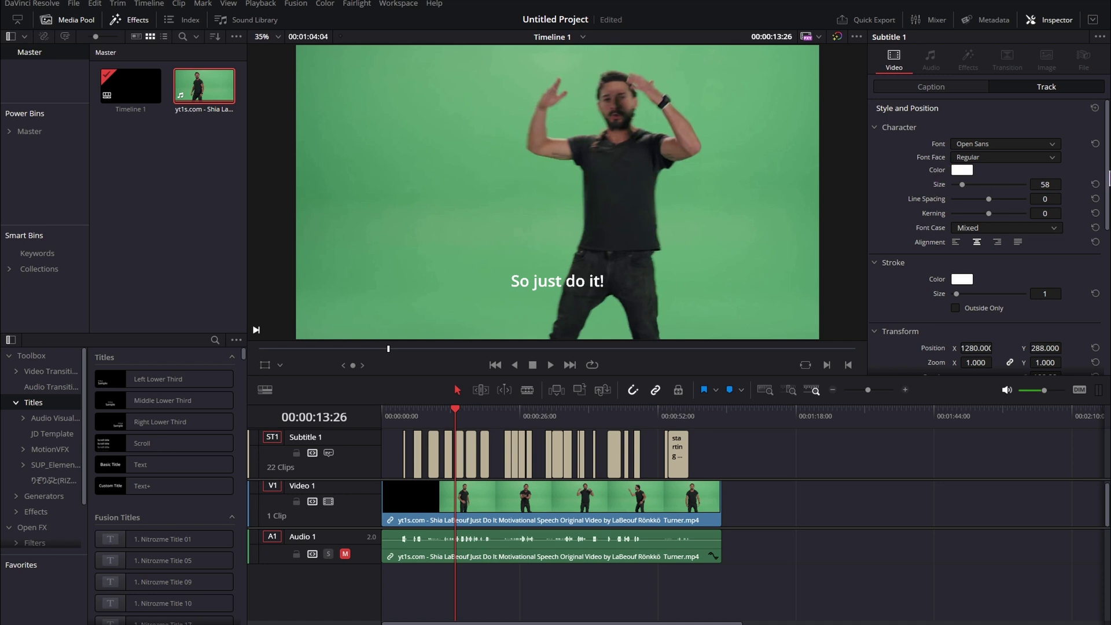
Review subtitle clips like 'Just do it!' in the Track and Caption tabs, and free space above V1
mouse_move(1107, 178)
left_mouse_down()
mouse_move(1099, 315)
mouse_move(1104, 174)
left_mouse_up()
left_click(432, 449)
left_click_drag(1107, 139, 1105, 296)
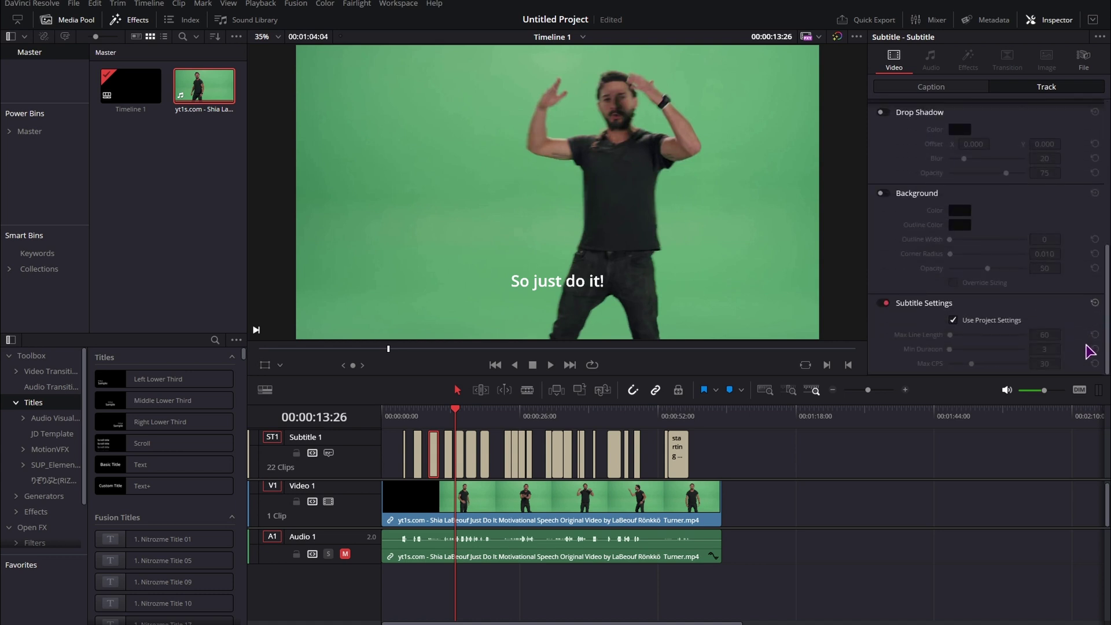
left_click(949, 87)
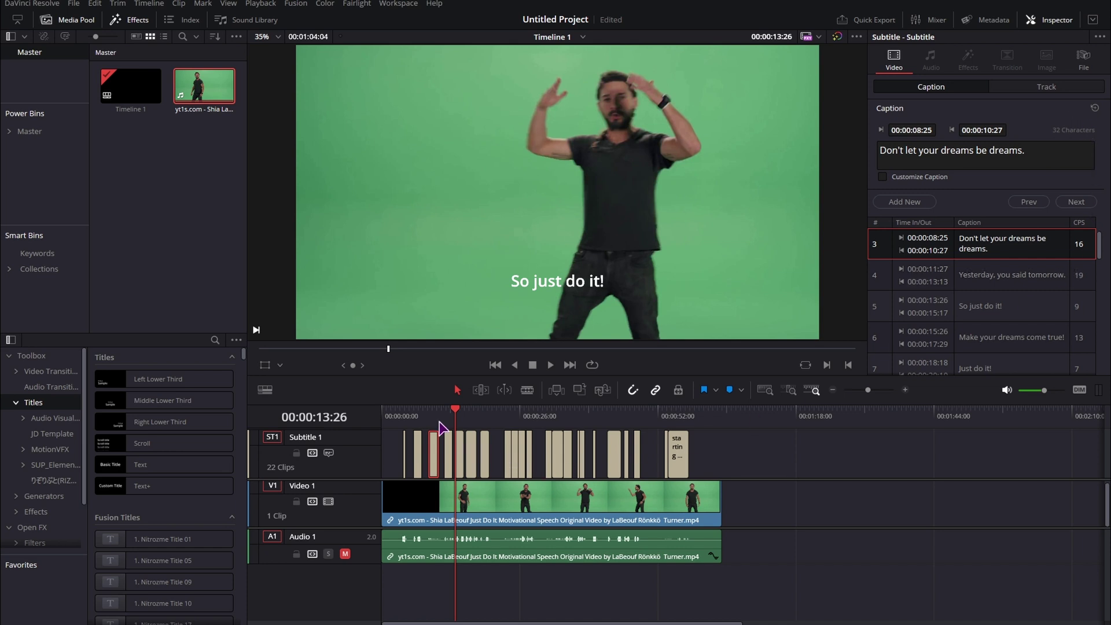
left_click(419, 454)
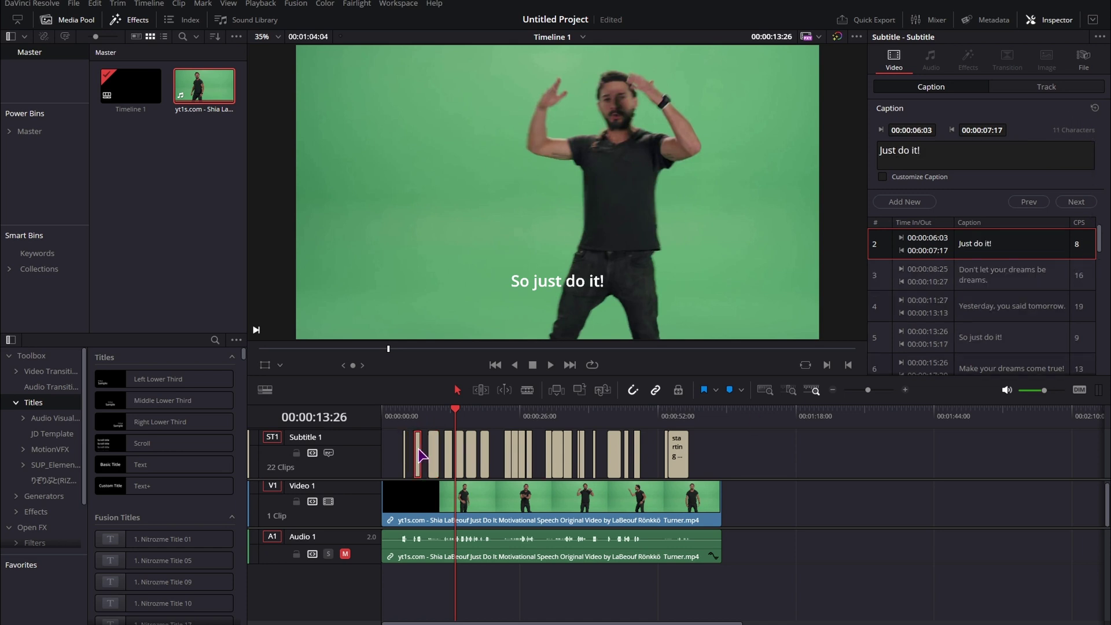
scroll(300, 521, "down", 2)
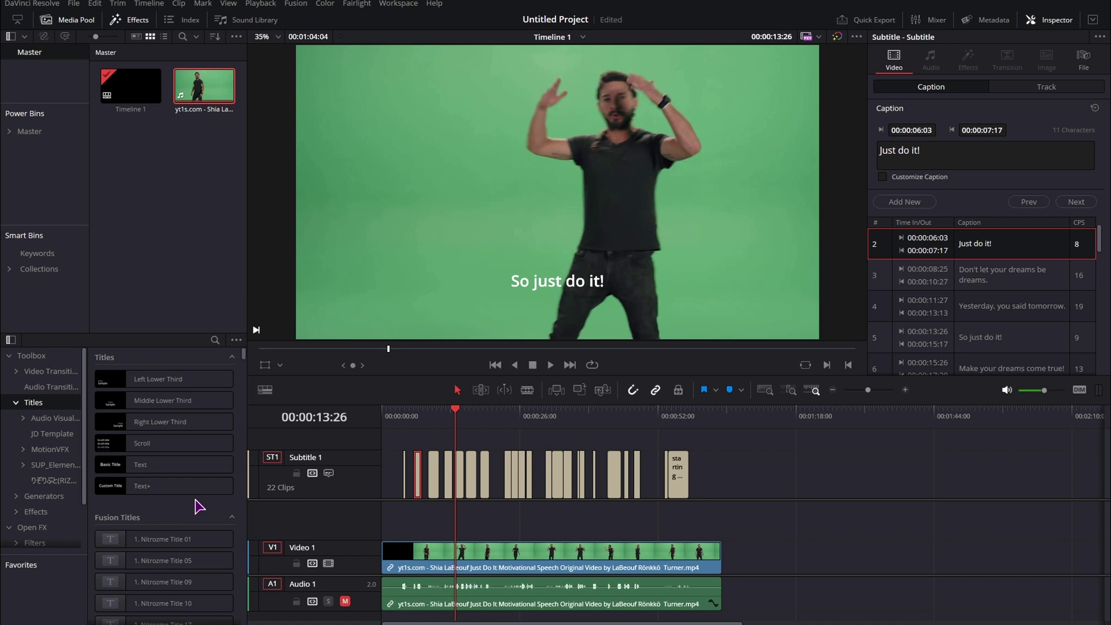
Add a Text+ title on a new track above Video 1, extended to the video's end
left_click_drag(173, 487, 721, 516)
left_click(404, 417)
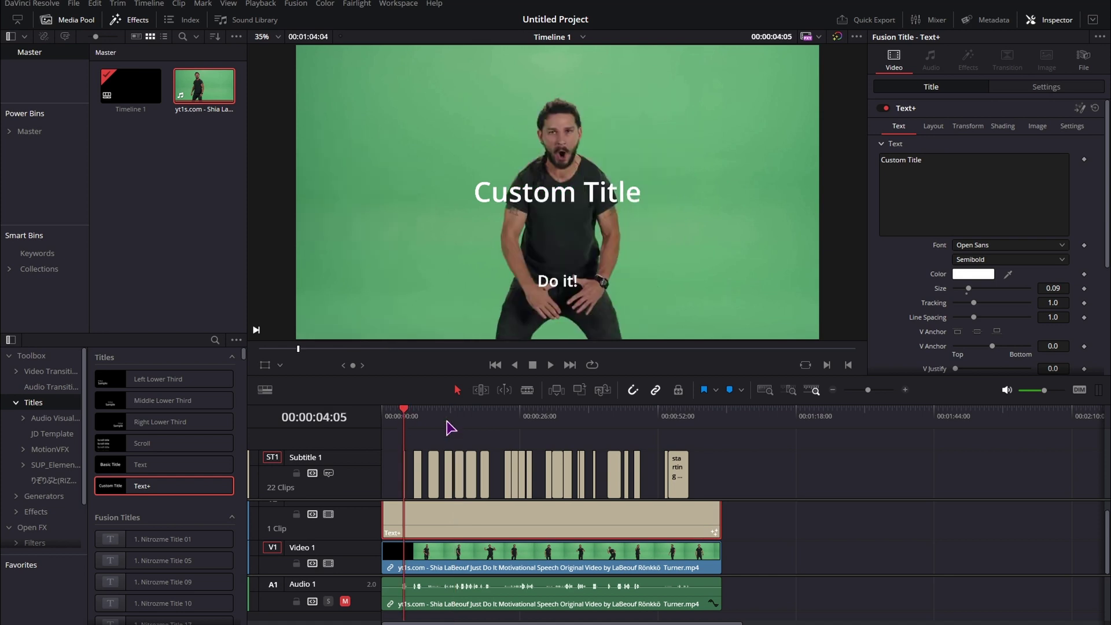
left_click(448, 422)
left_click(398, 5)
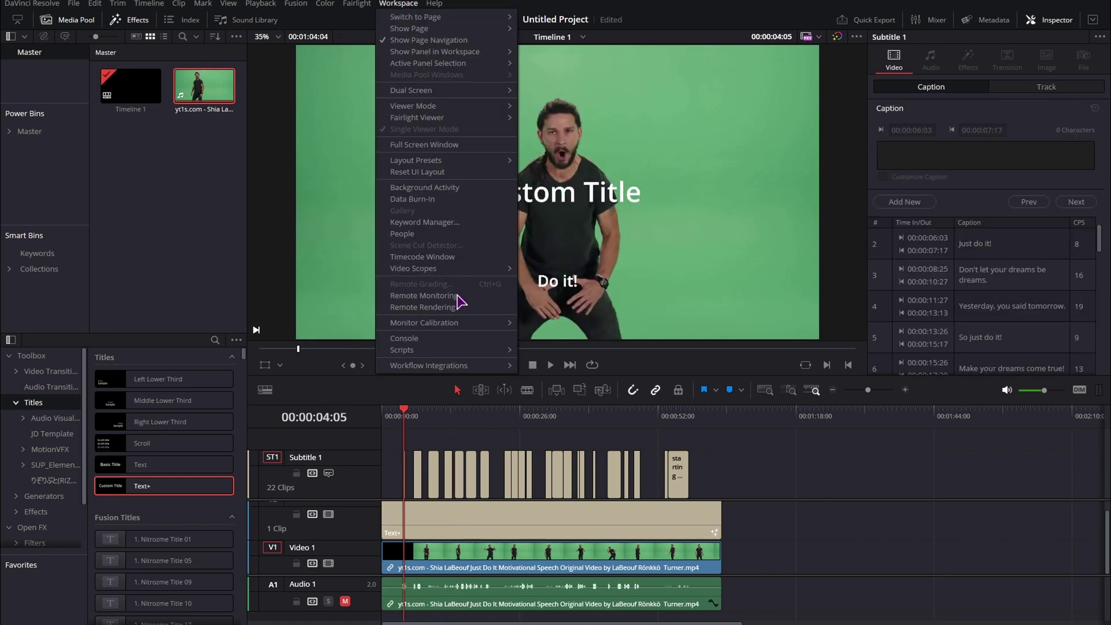
Launch the Subtitle2TextPlus script and move its window aside
mouse_move(457, 350)
mouse_move(559, 373)
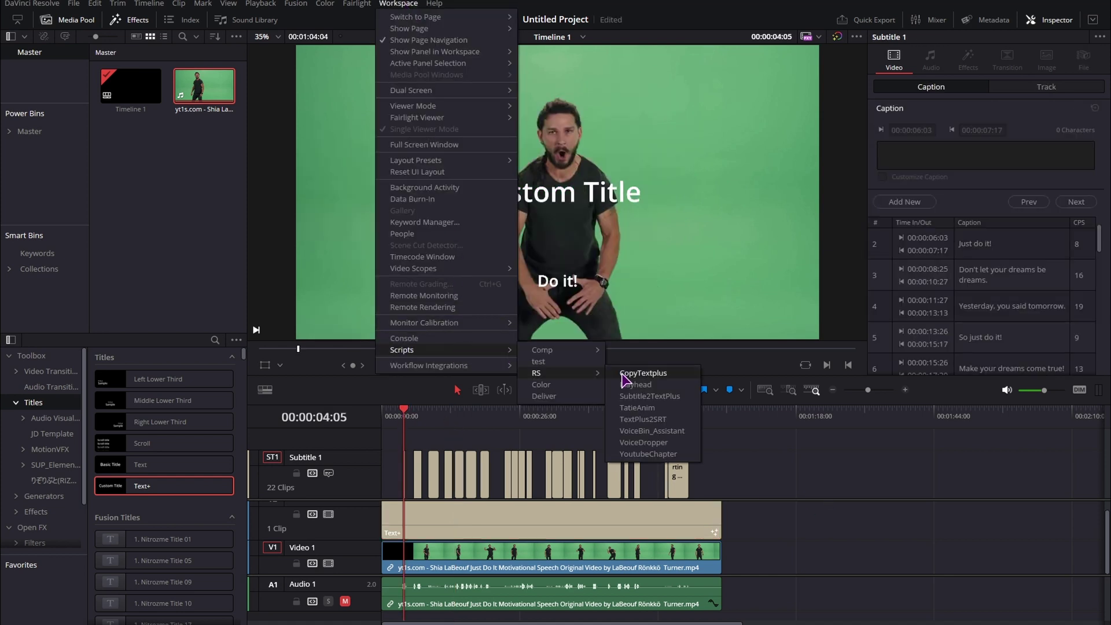
left_click(648, 397)
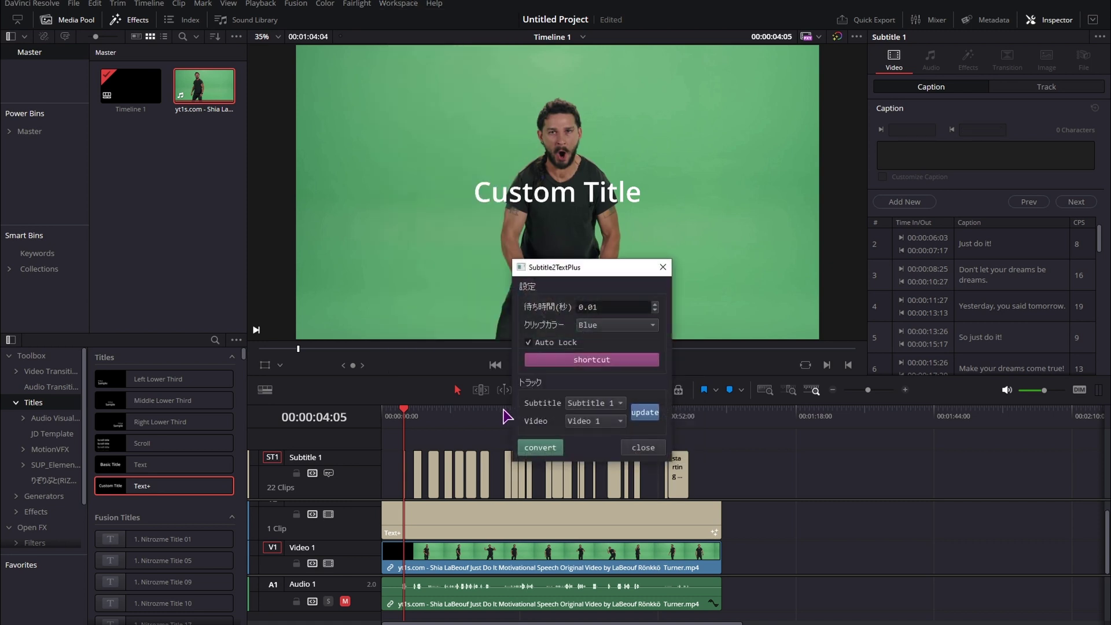
left_click_drag(596, 267, 659, 218)
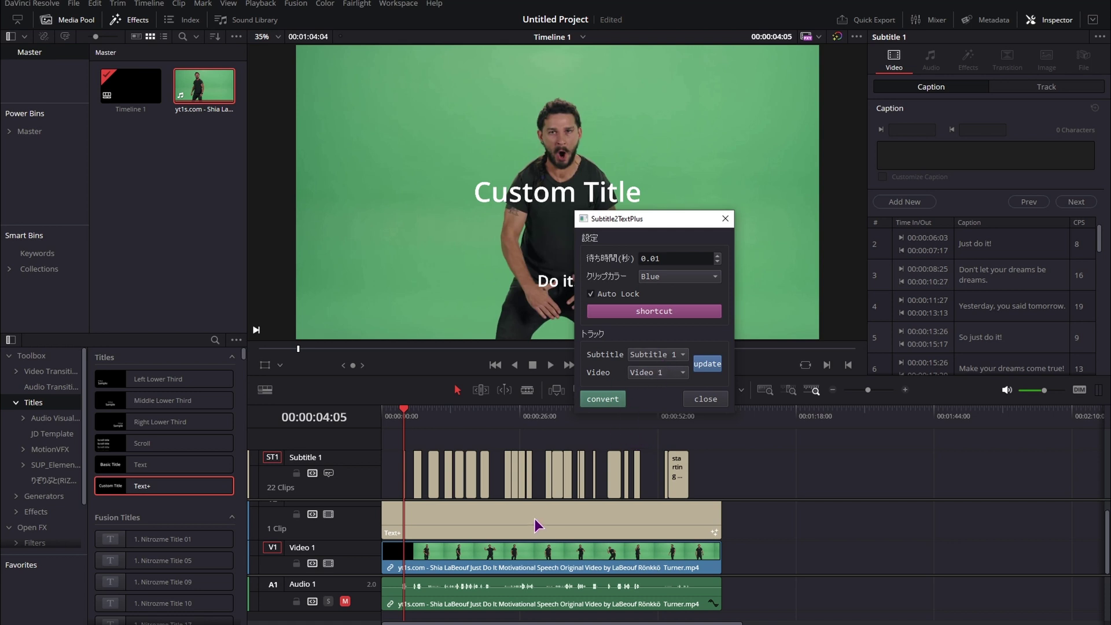
Lock the Video 1 and Audio 1 tracks and shrink Subtitle 1 to reveal Video 2
left_click(297, 563)
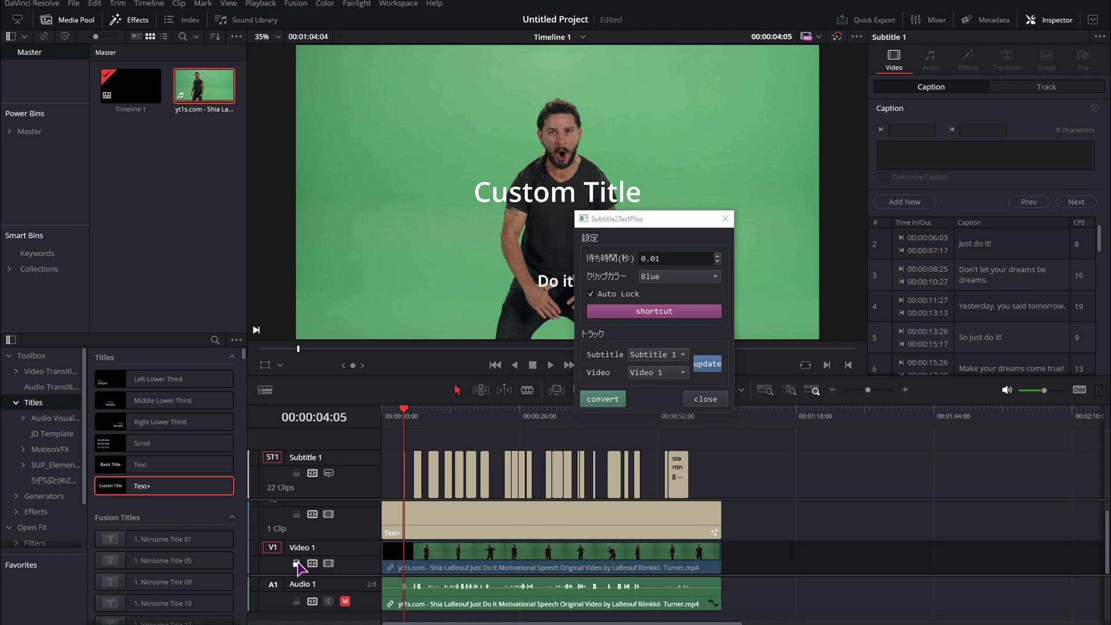
left_click(296, 601)
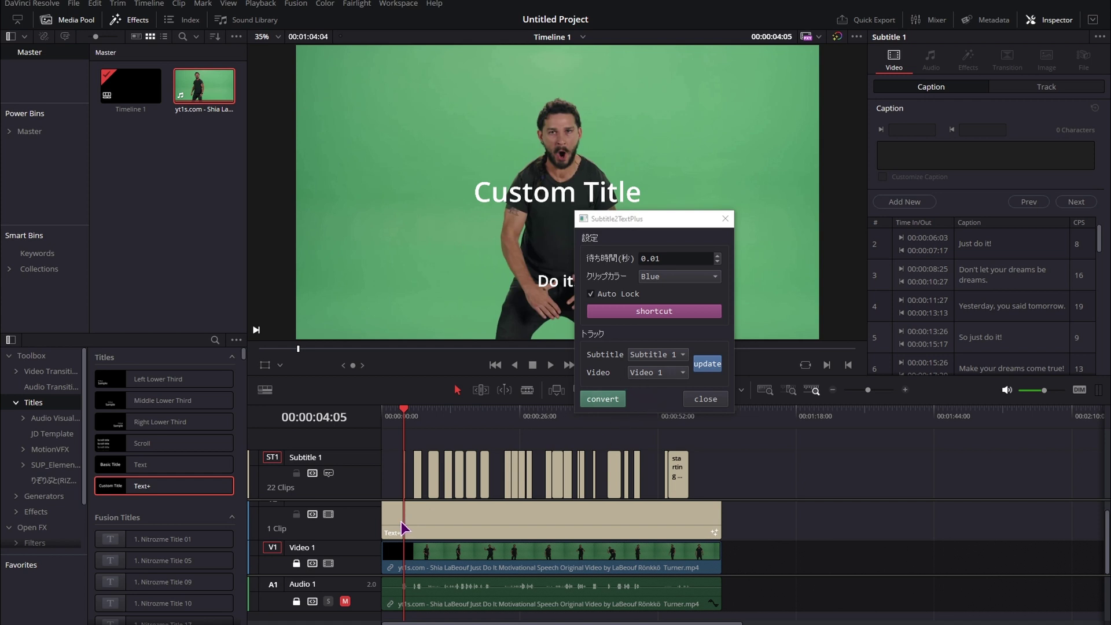
left_click_drag(368, 499, 374, 477)
Set the script's destination to Video 2 and clip colour to Pink
left_click(657, 372)
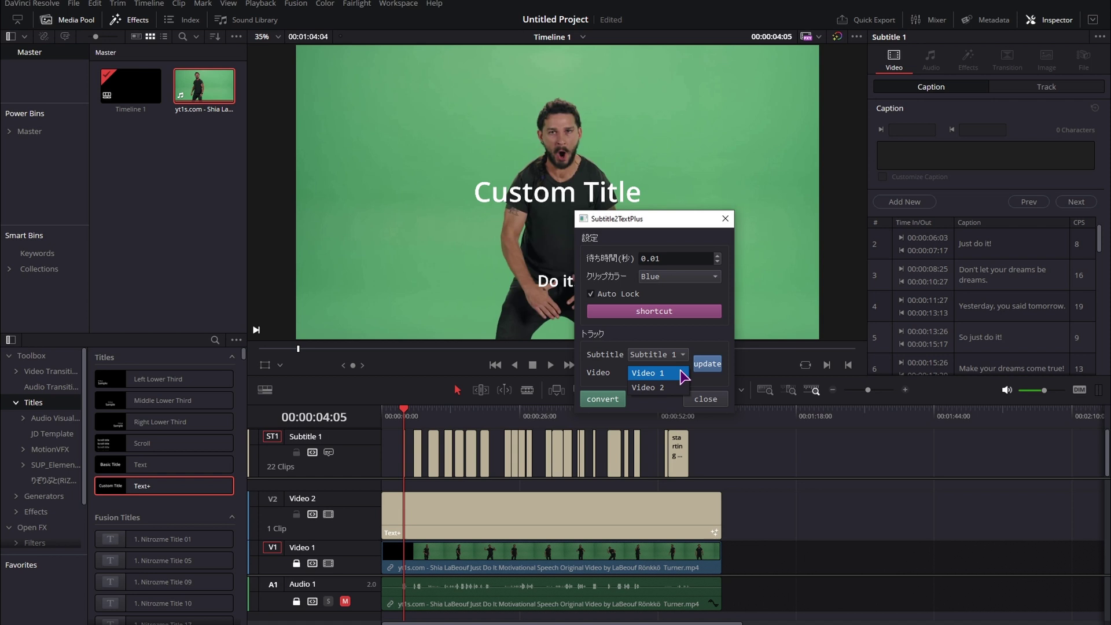
left_click(651, 387)
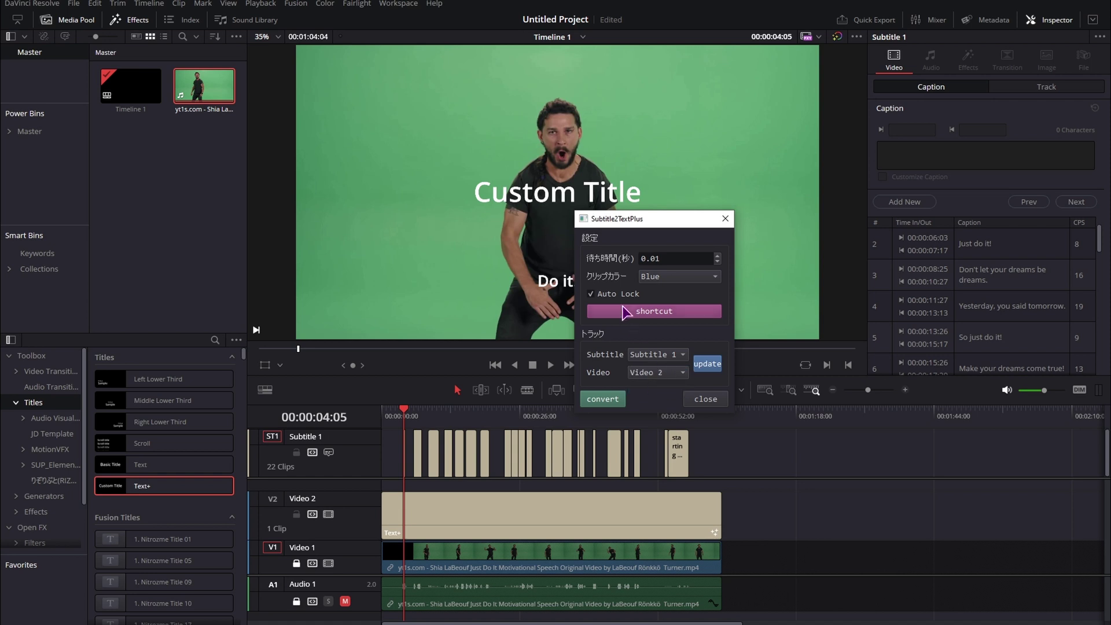
left_click(695, 284)
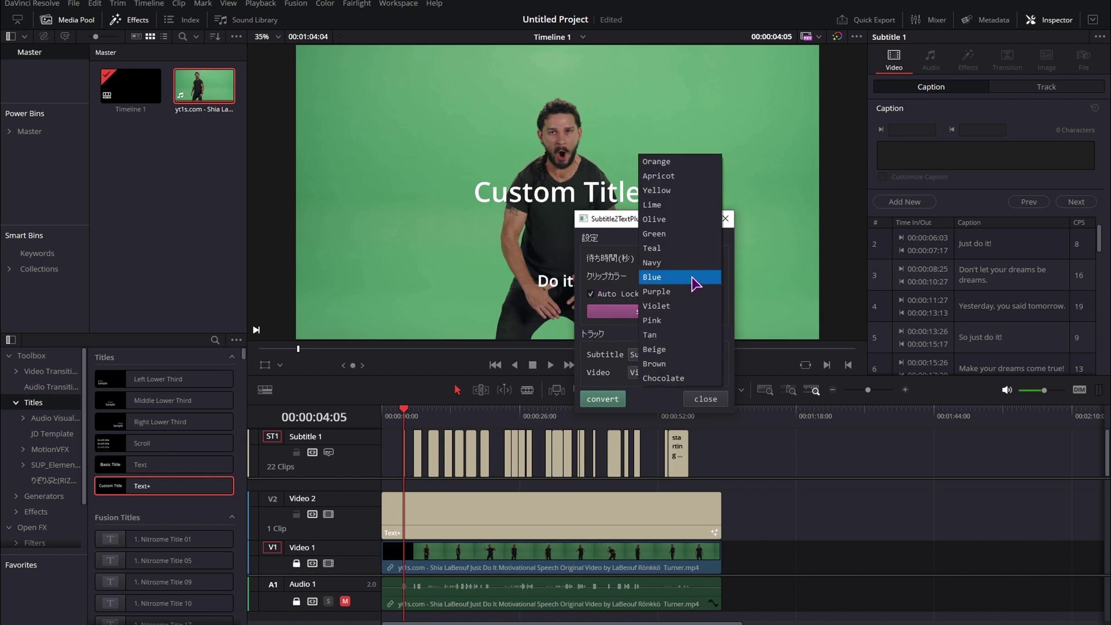
left_click(690, 324)
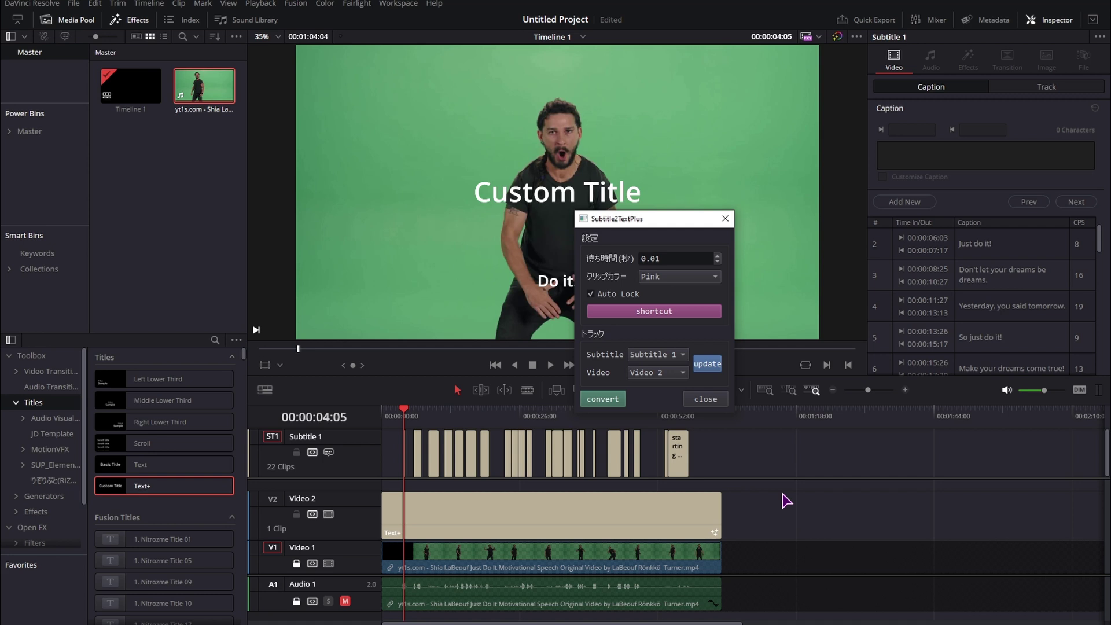
Open the script's shortcut settings and test the Razor shortcut
left_click(702, 295)
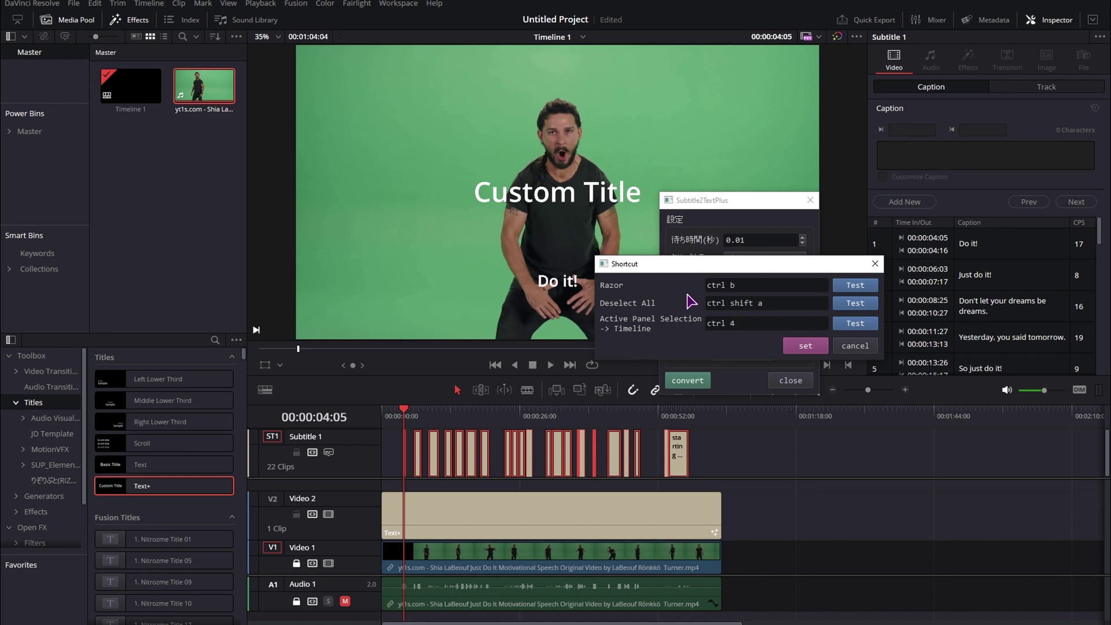
left_click(756, 286)
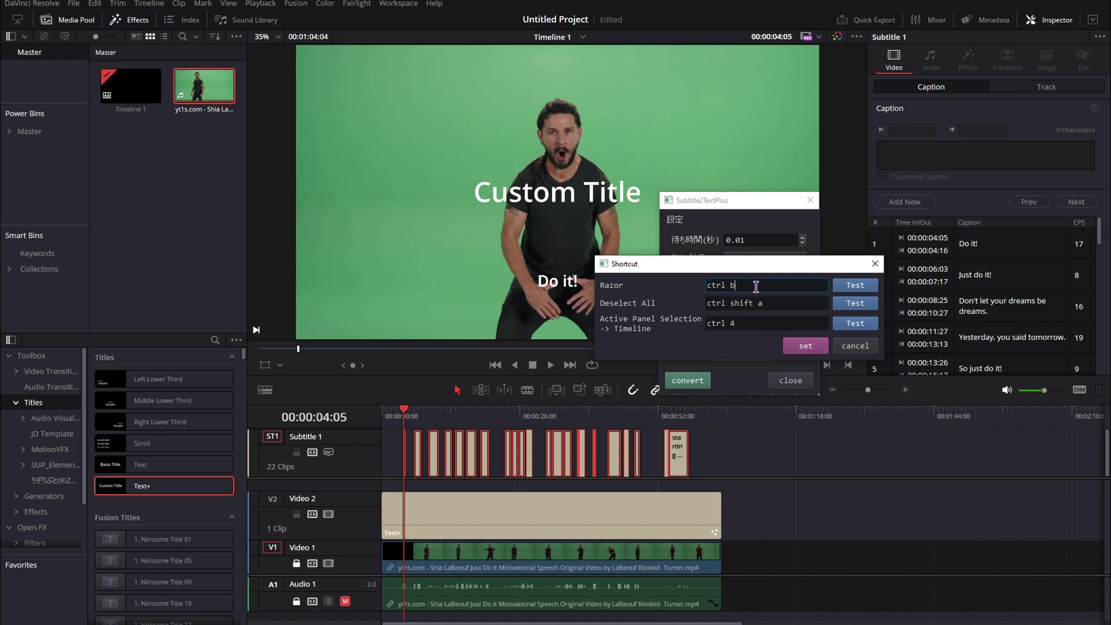
left_click(851, 287)
left_click_drag(793, 265, 671, 242)
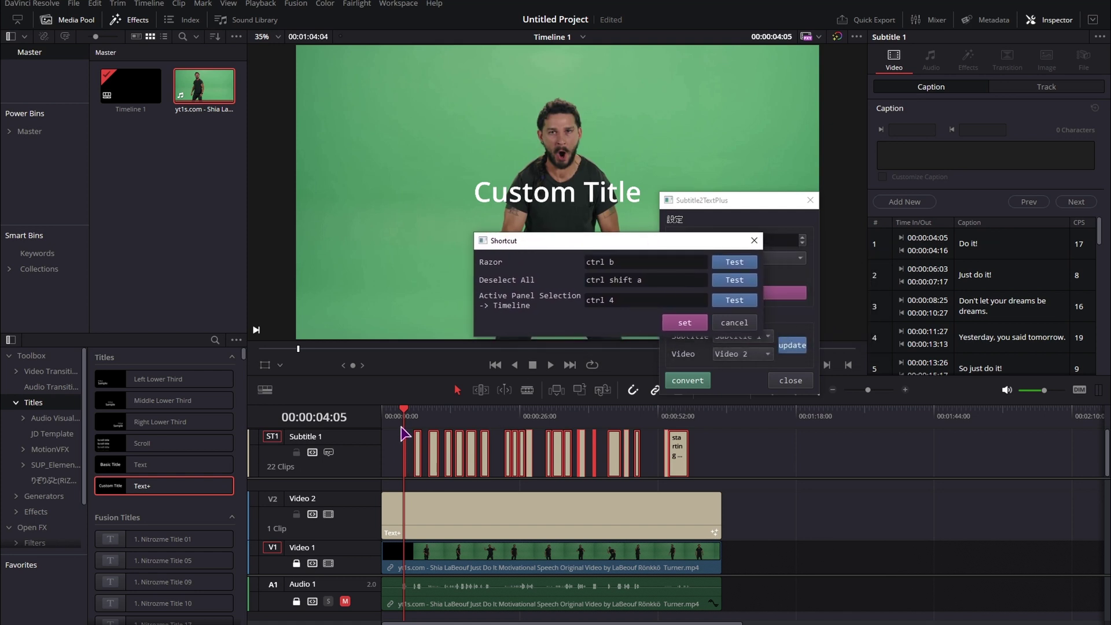
Select the Text+ and subtitle clips at 00:00:55:04 and split them with Ctrl+B
left_click(392, 413)
left_click(771, 527)
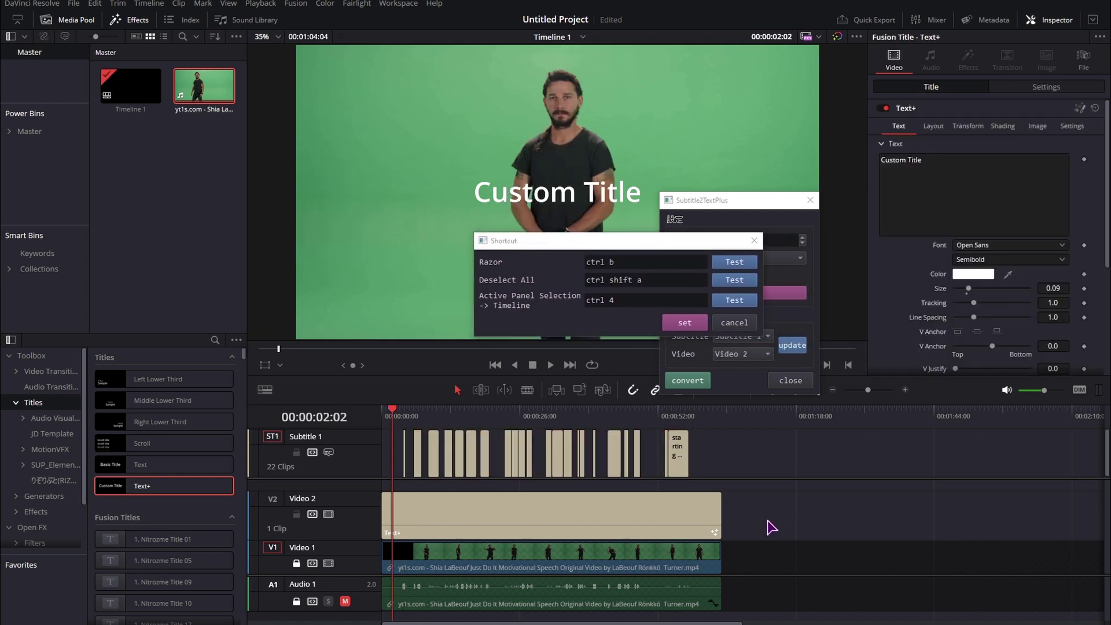
left_click_drag(804, 438, 365, 526)
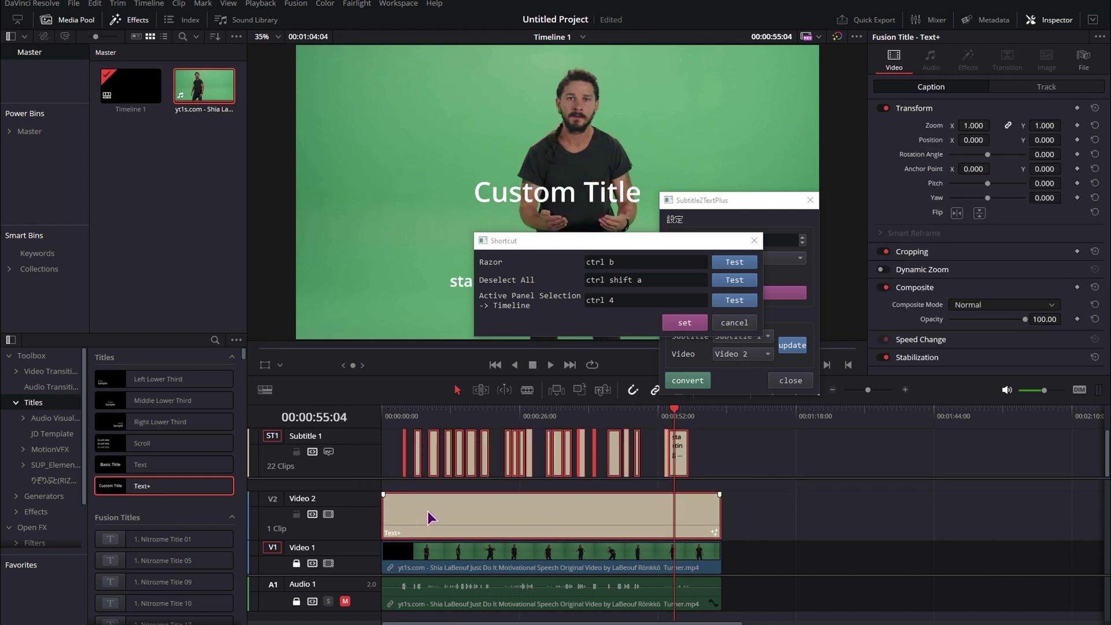
key("ctrl+b")
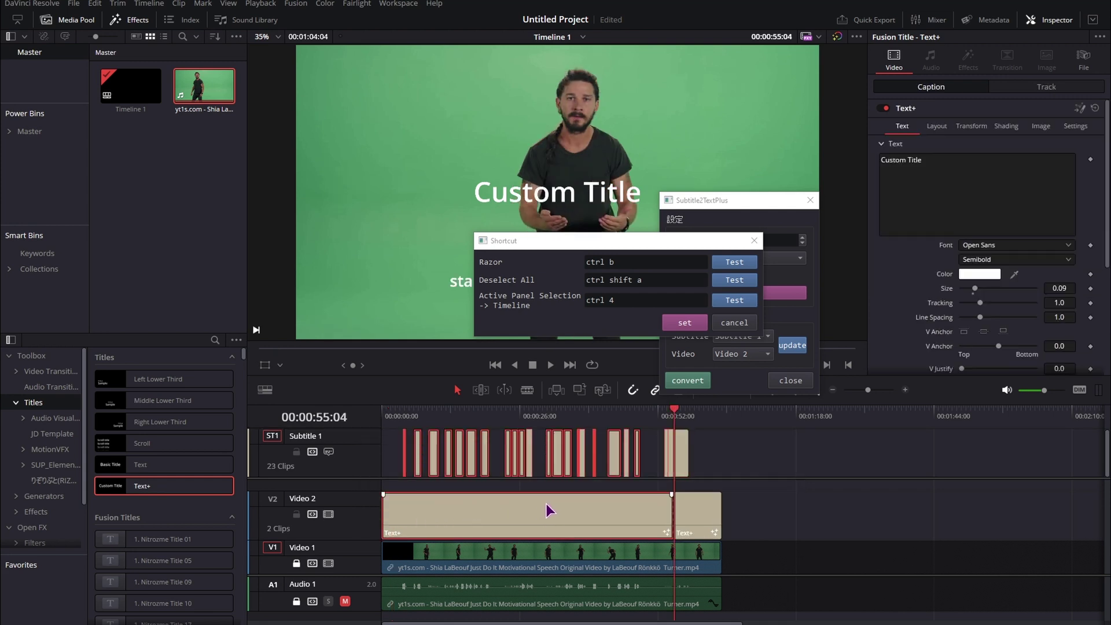
left_click(704, 424)
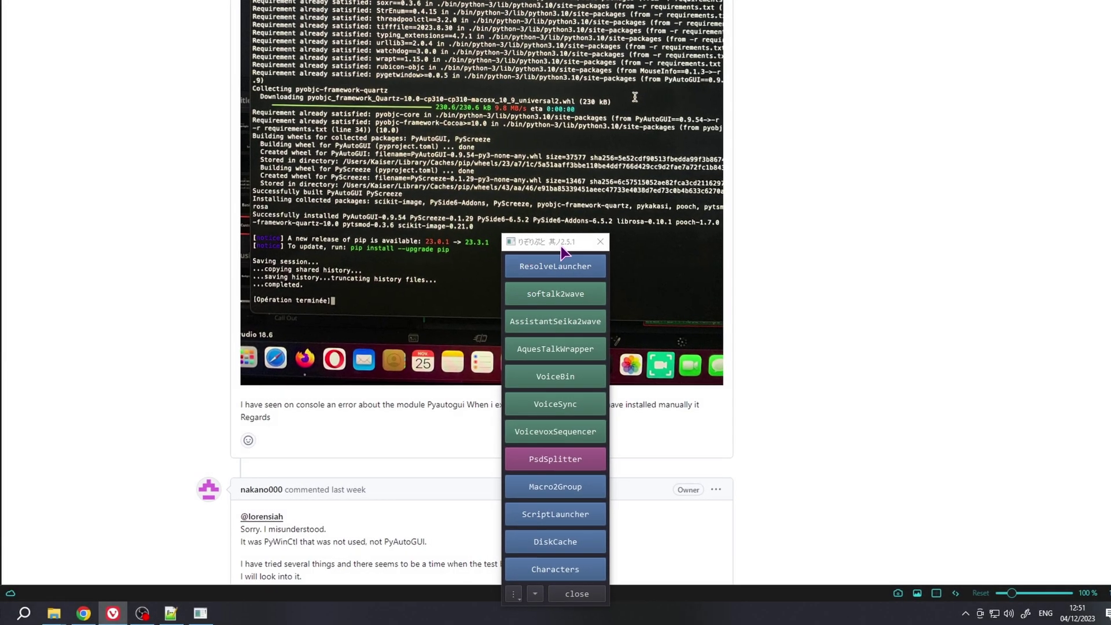
Switch the RIZORIPUTO launcher to English, then start DaVinci Resolve from ResolveLauncher
left_click(513, 594)
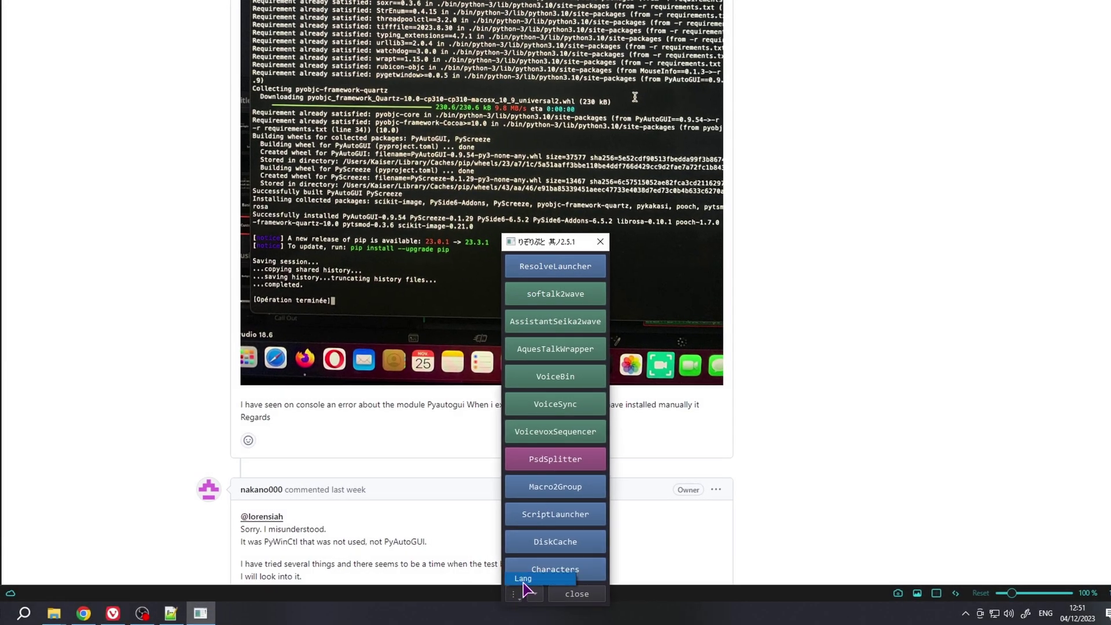
left_click(525, 579)
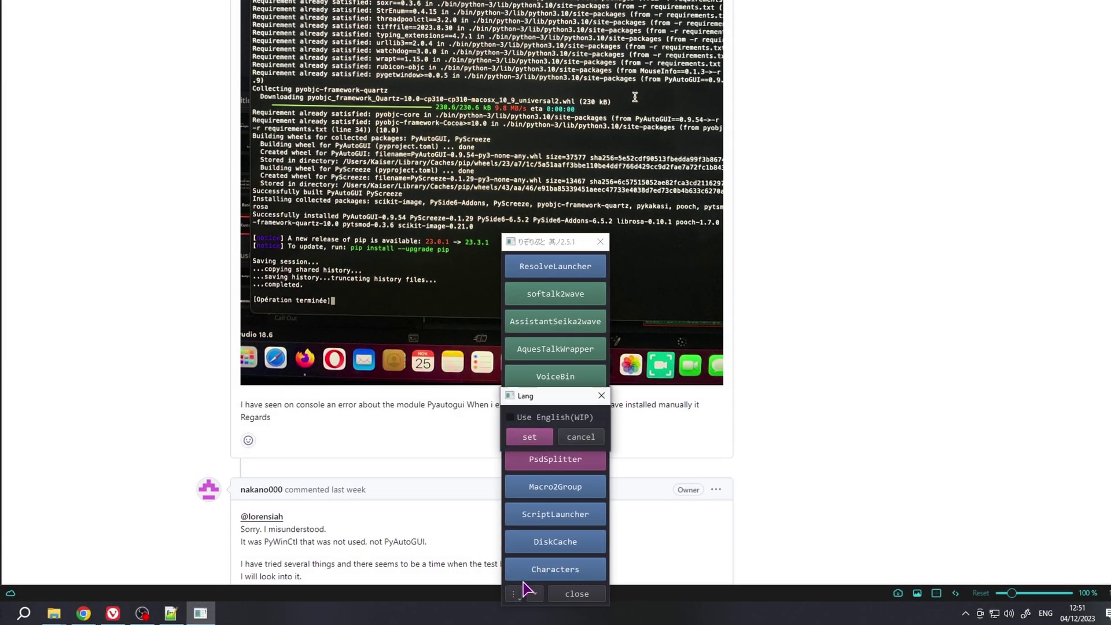
left_click(512, 418)
left_click(541, 435)
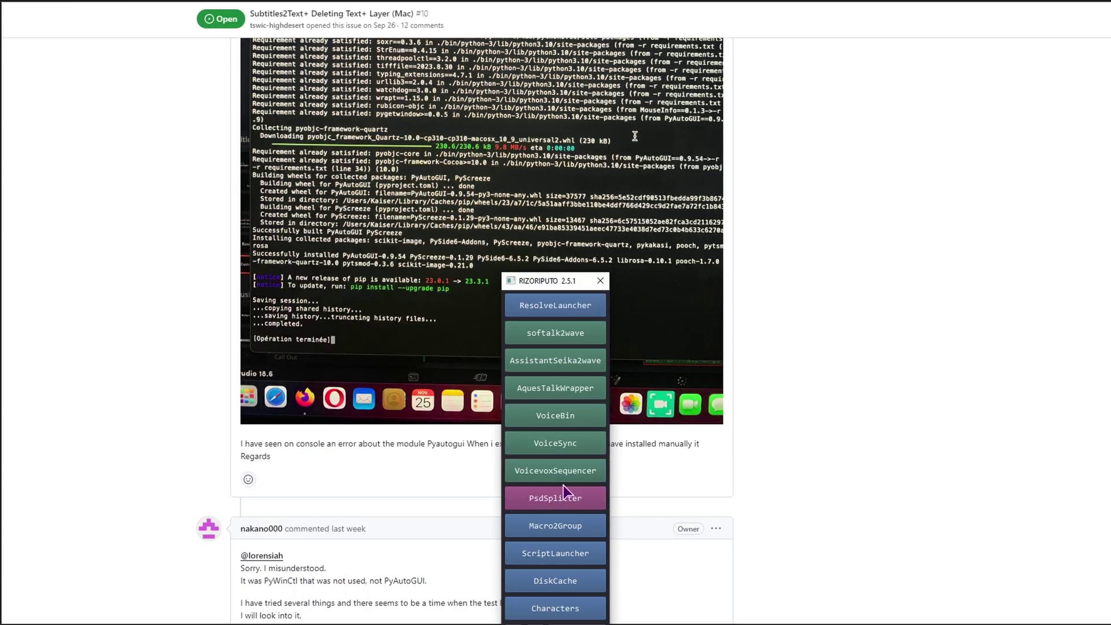
left_click(543, 310)
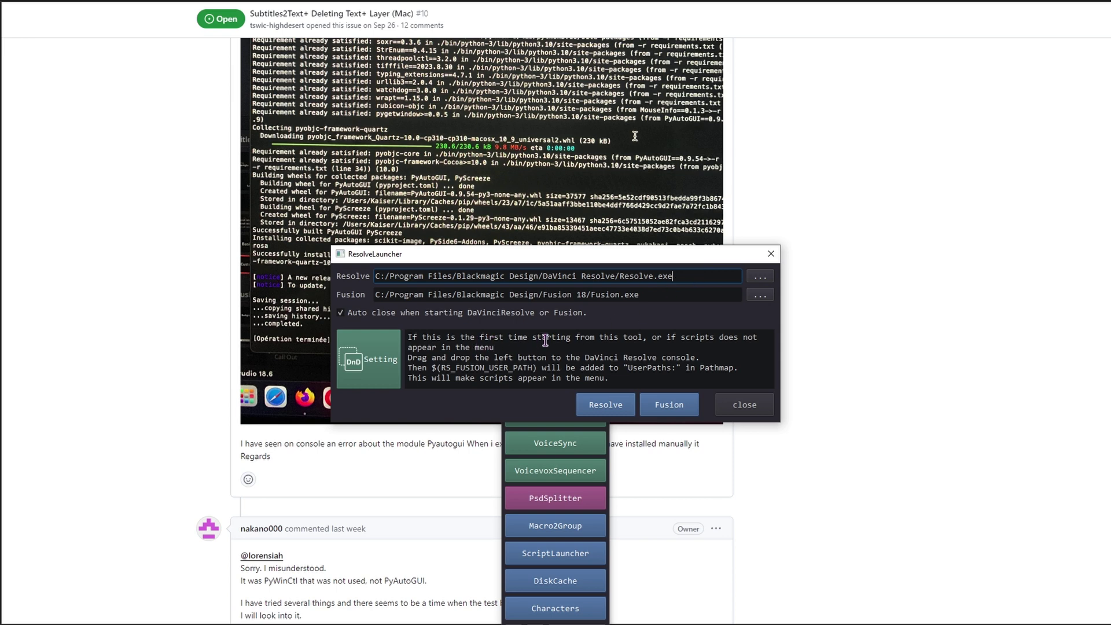
left_click(608, 404)
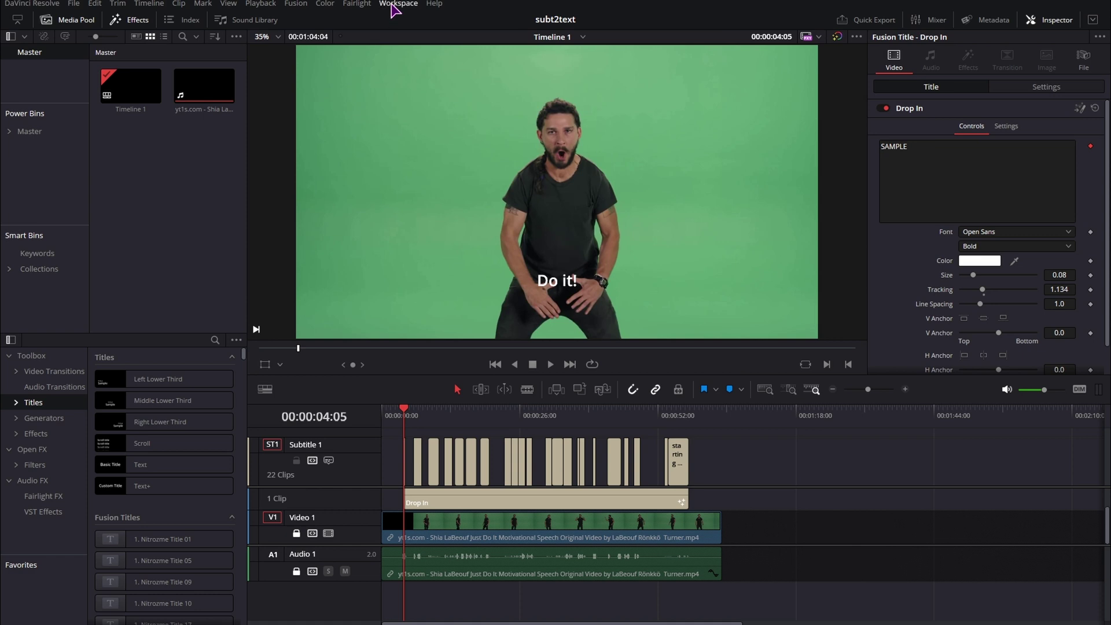
Reopen Subtitle2TextPlus from Workspace > Scripts, move it off the viewer, and target Video 2
left_click(396, 4)
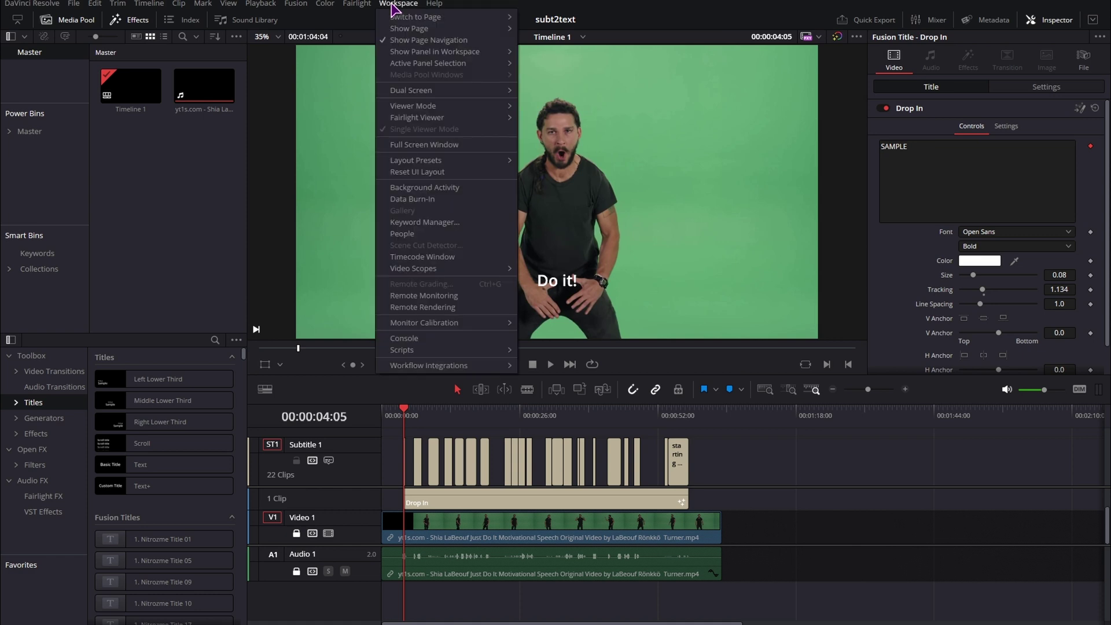
mouse_move(446, 353)
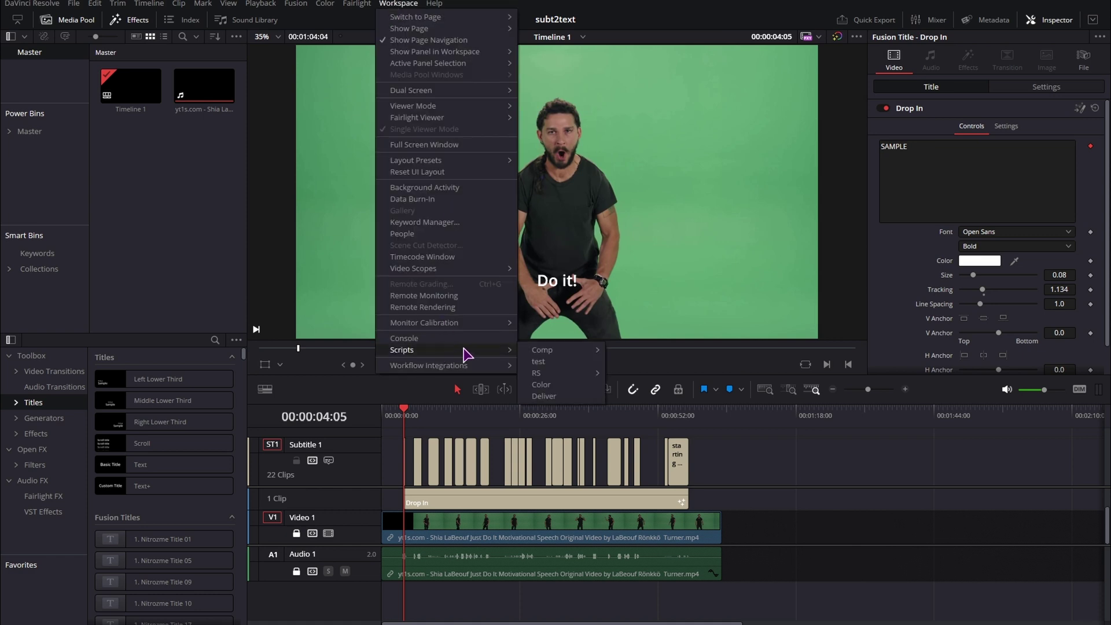
mouse_move(554, 377)
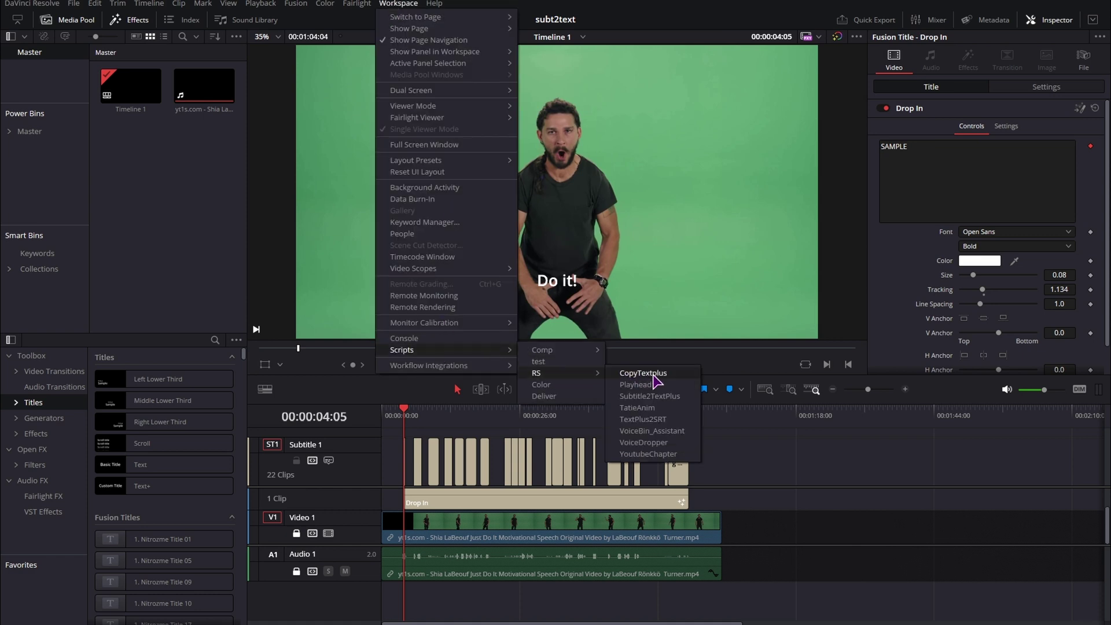
left_click(665, 397)
left_click_drag(613, 274, 818, 279)
scroll(419, 515, "up", 1)
left_click(819, 427)
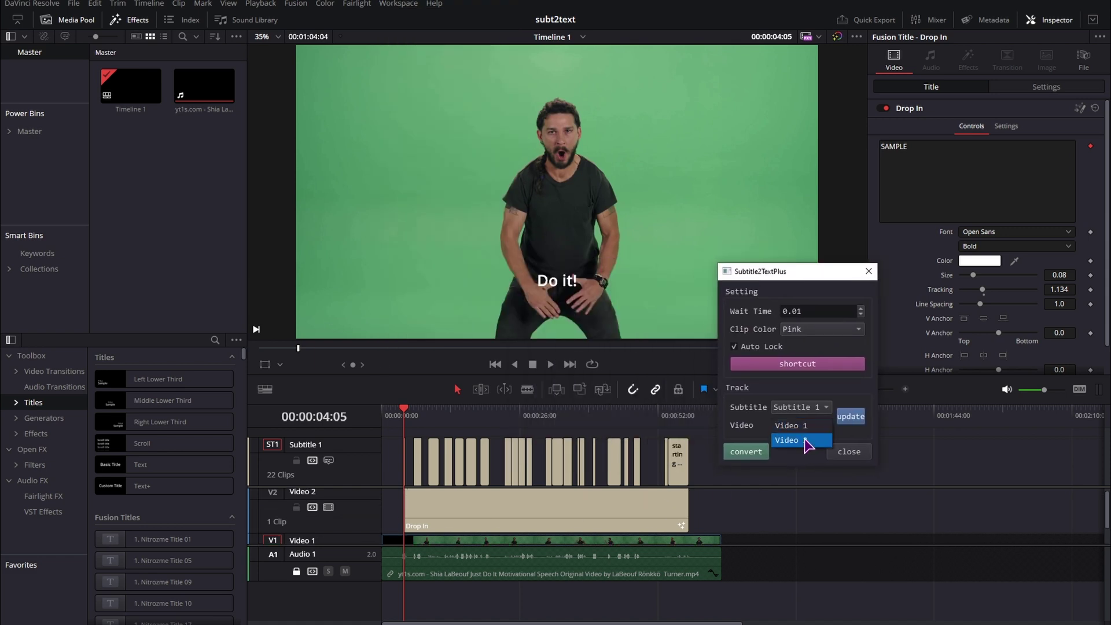
left_click(806, 442)
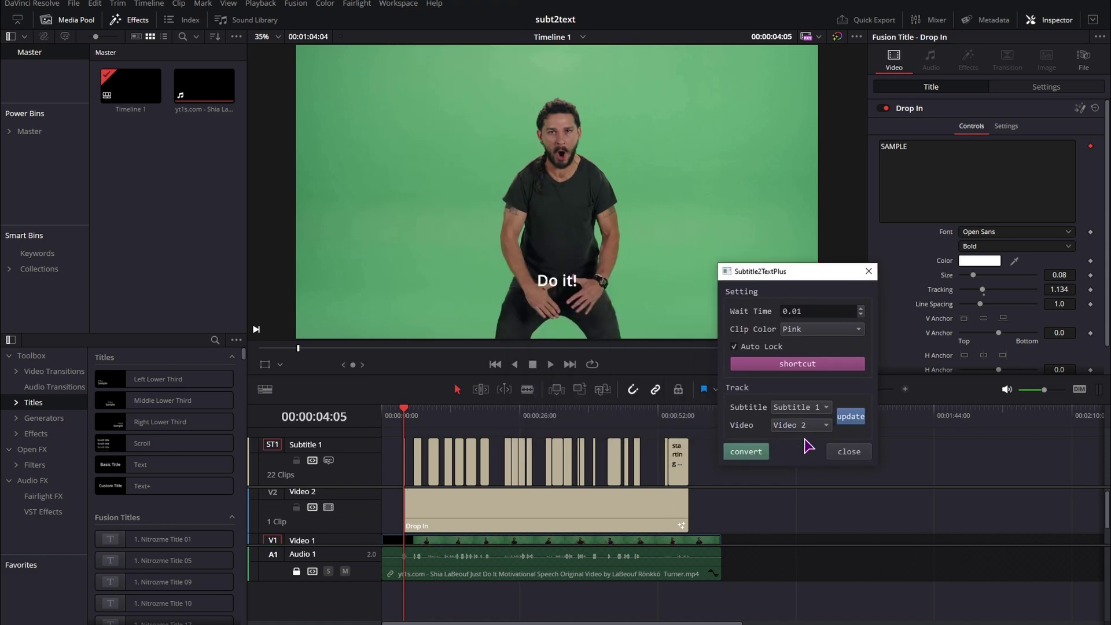
Convert the subtitles into 22 pink Text+ clips on Video 2
left_click(747, 452)
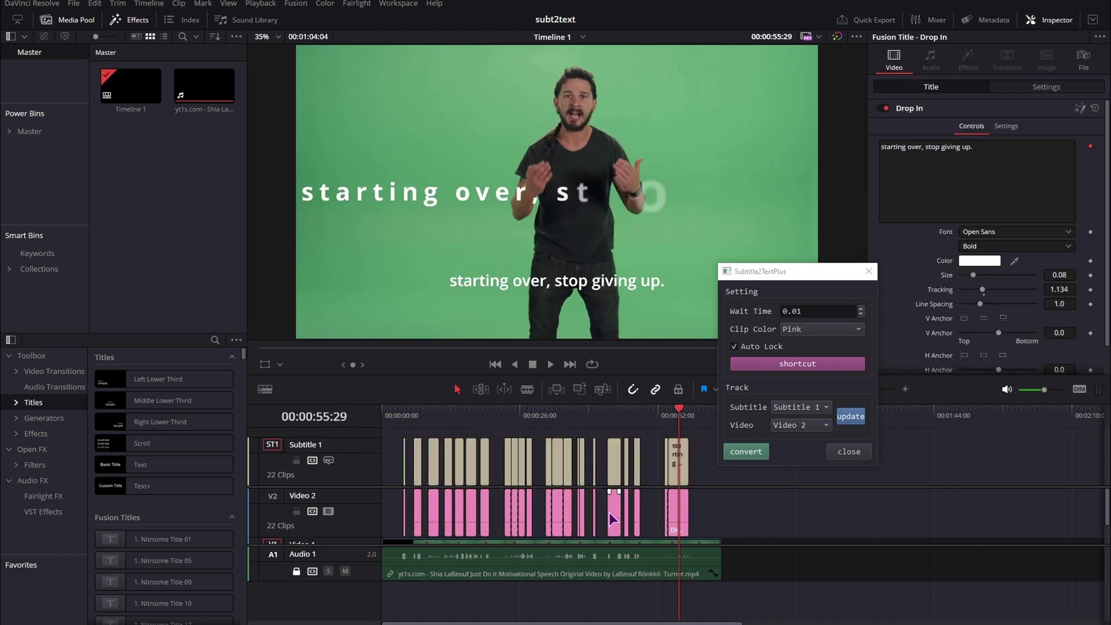
Disable Subtitle 1, mute Audio 1, and play from 00:00:04:05 to preview the titles
left_click(329, 460)
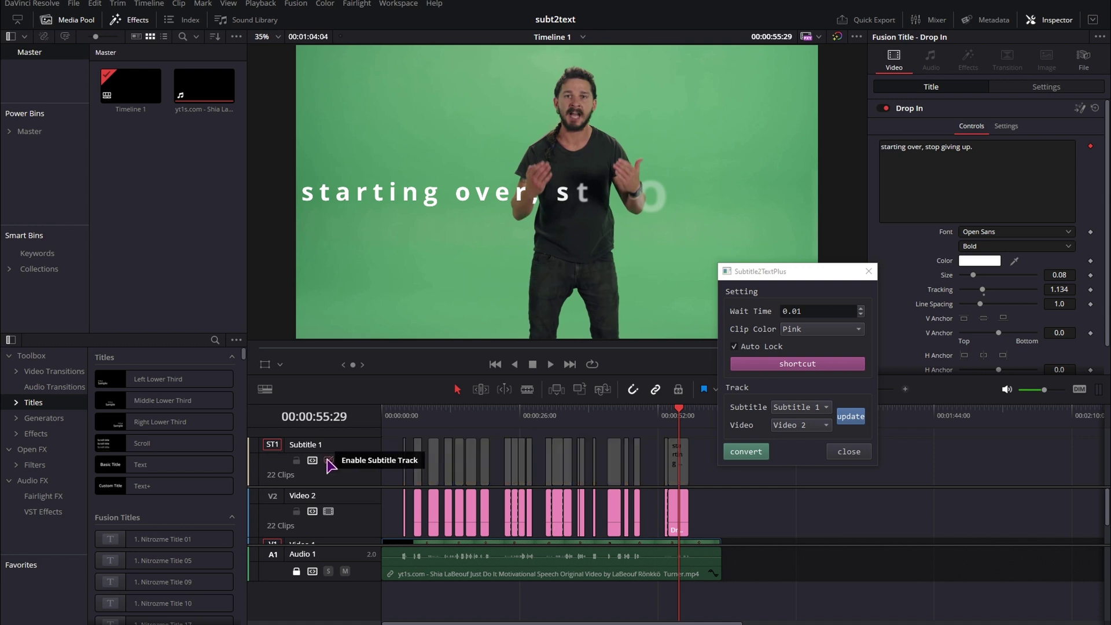
left_click(403, 419)
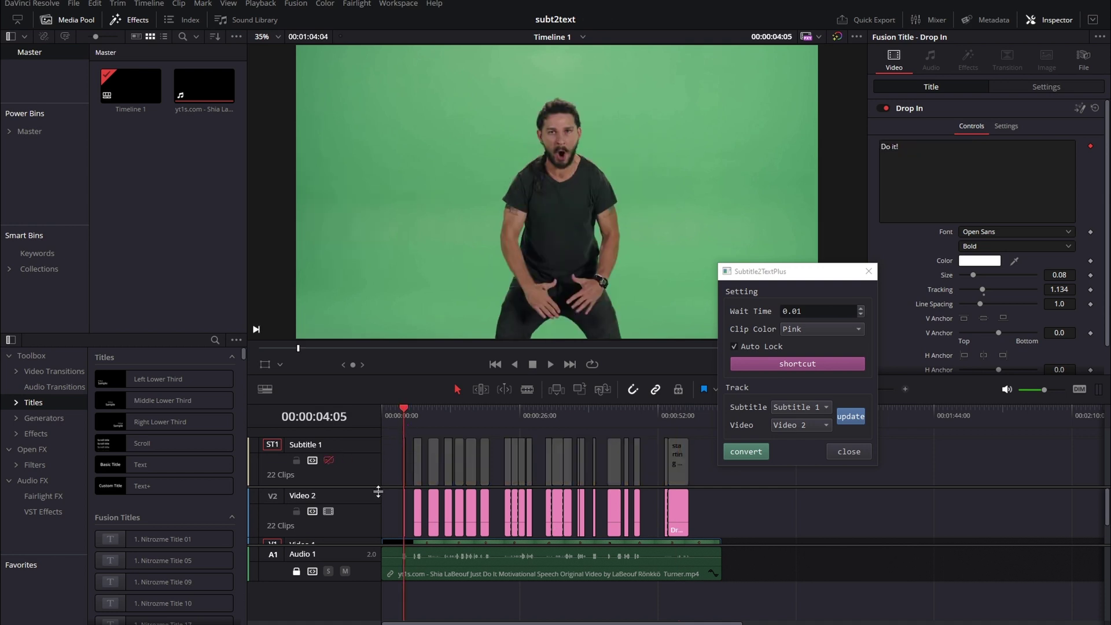
left_click(345, 571)
key("space")
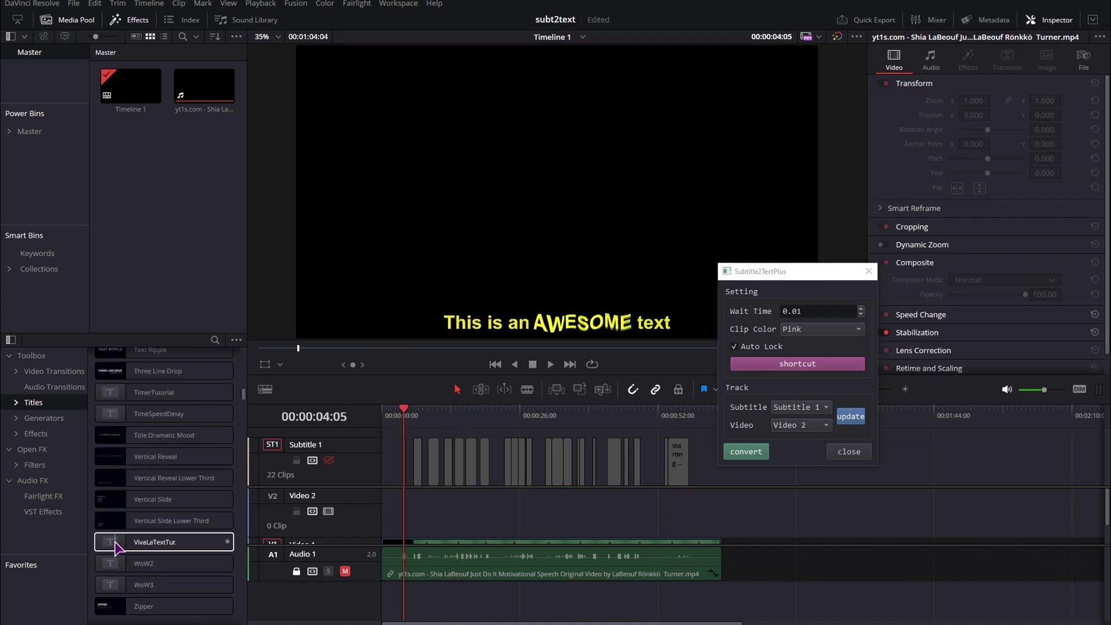
Drag the VivaLaTextTut title from Effects > Titles onto Video 2
left_click_drag(122, 546, 687, 514)
Show the Fusion Overlay and drag the title's centre right to X 0.516611
left_click(489, 416)
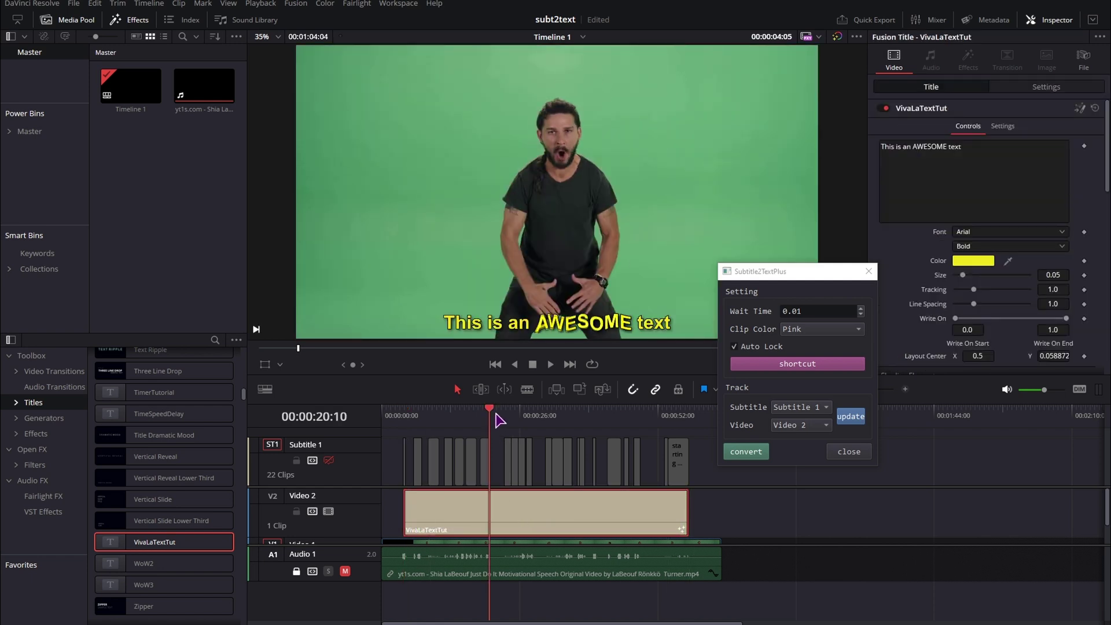
left_click(279, 365)
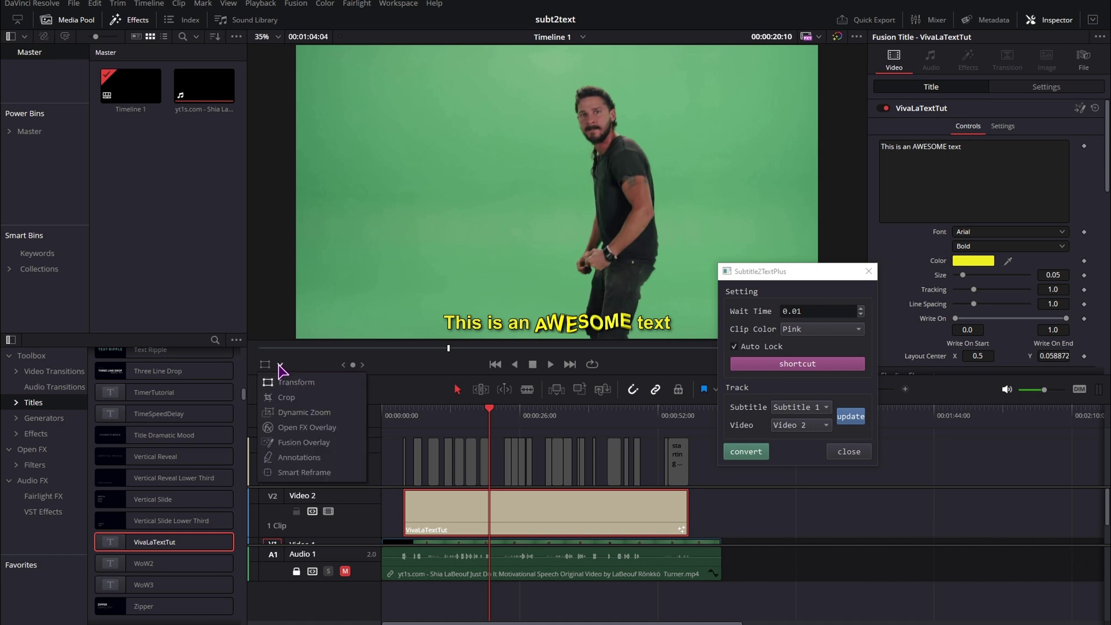
left_click(306, 444)
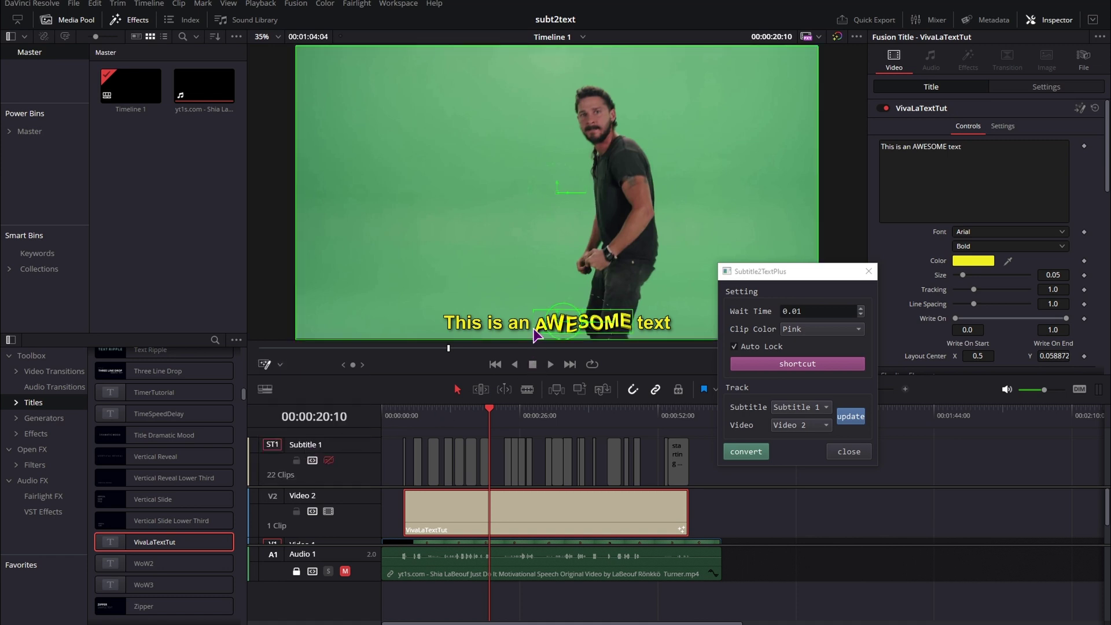
left_click_drag(565, 331, 578, 329)
Scrub the playhead from 00:00:04:05 forward to 00:00:50:28
left_click(405, 420)
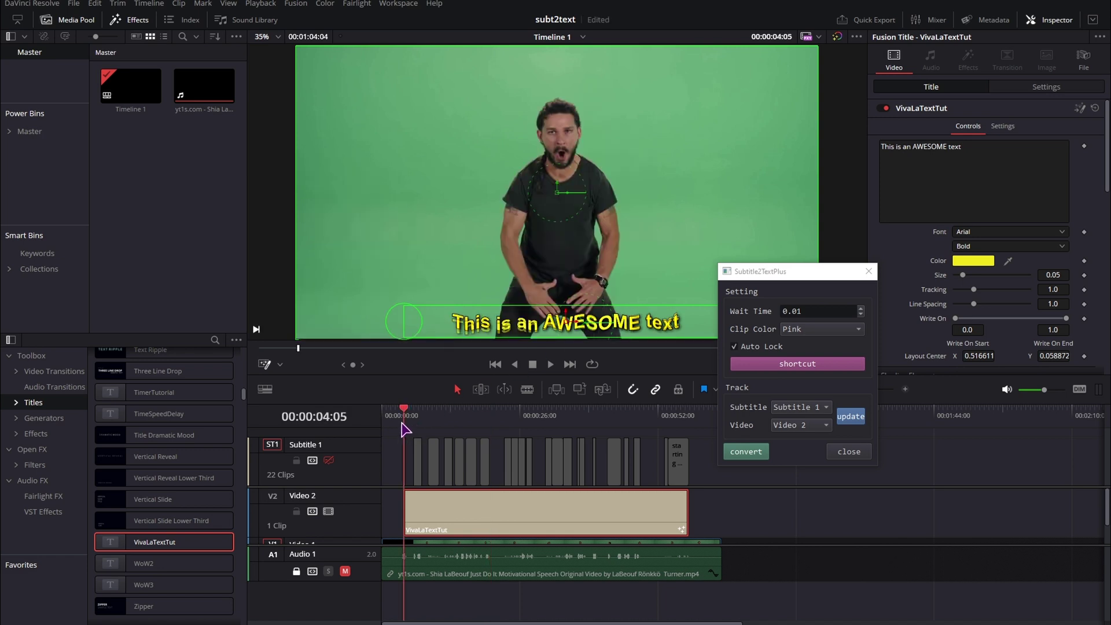
left_click(422, 421)
left_click_drag(423, 424, 654, 420)
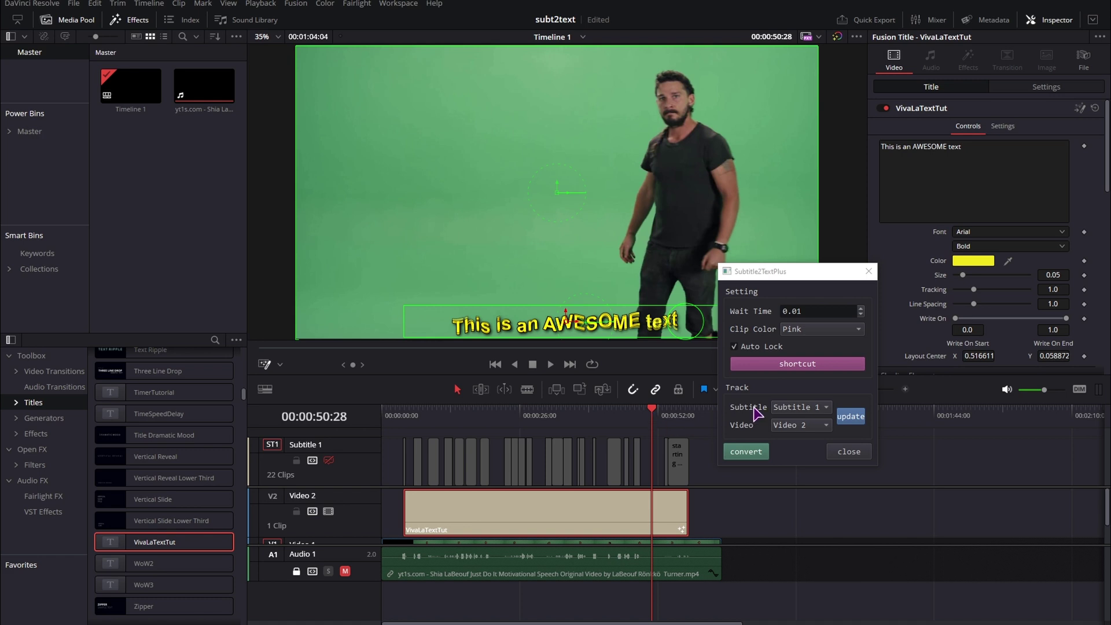
Open the shortcut window over the viewer and test Razor on the Video 2 title
left_click(767, 366)
left_click_drag(782, 339, 417, 278)
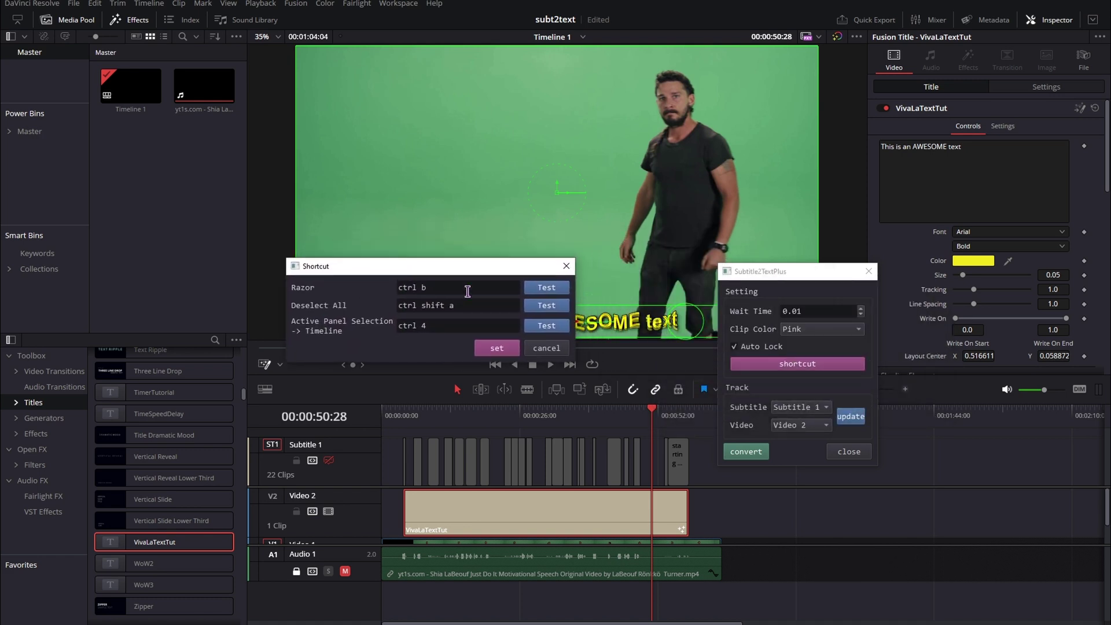
left_click(545, 289)
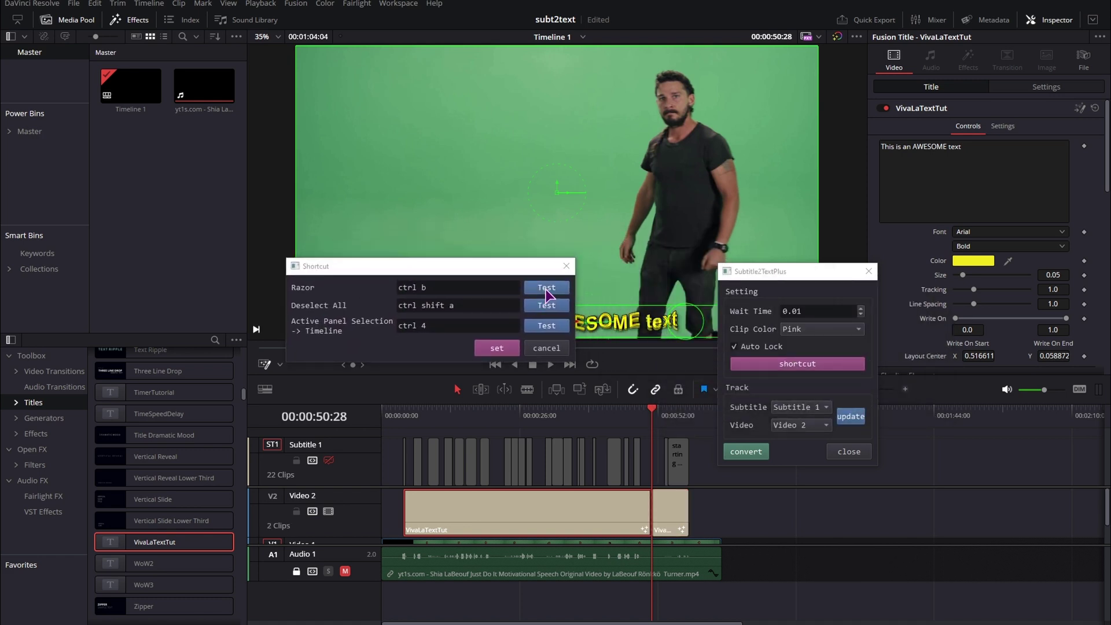
Undo the razor cut at 00:00:53:09, select the subtitle clips, and test Deselect All
left_click(664, 415)
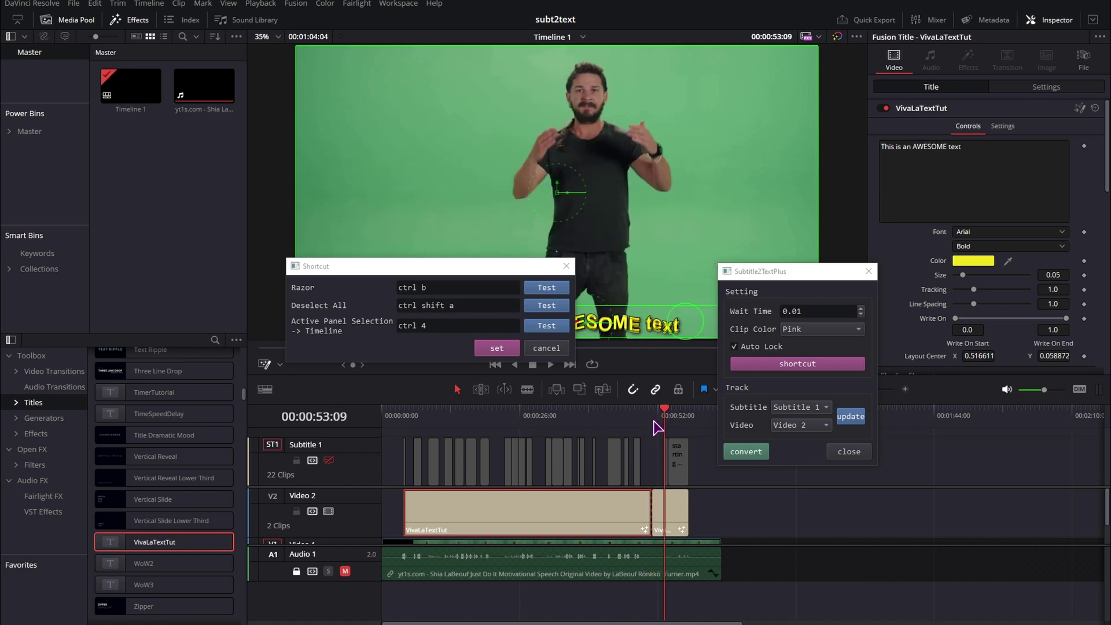
key("ctrl+z")
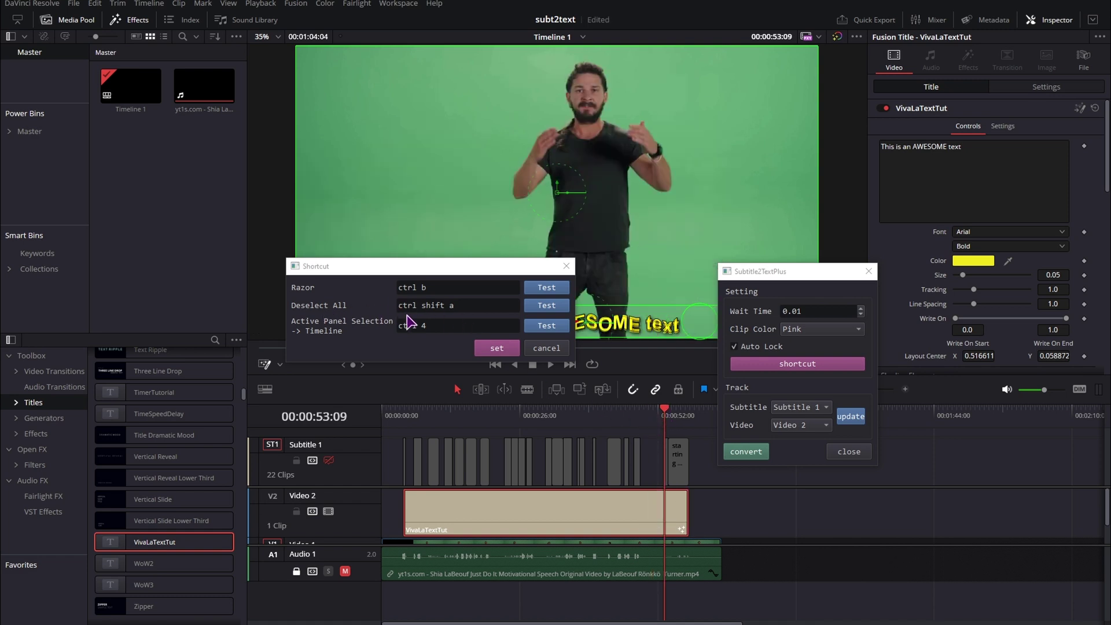
left_click_drag(739, 528, 396, 456)
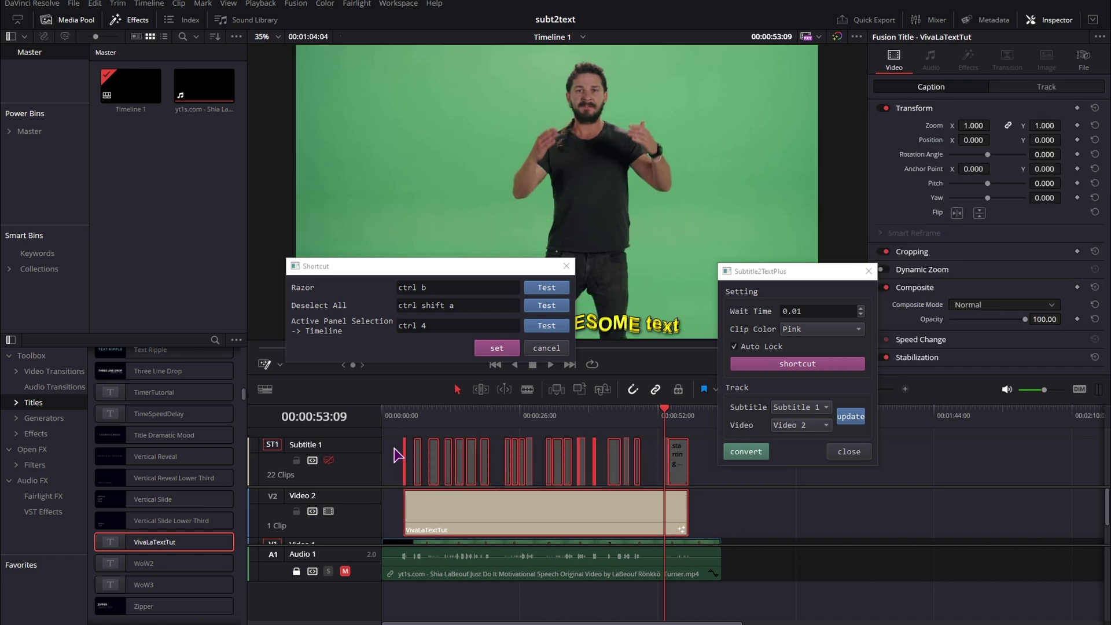
left_click(546, 305)
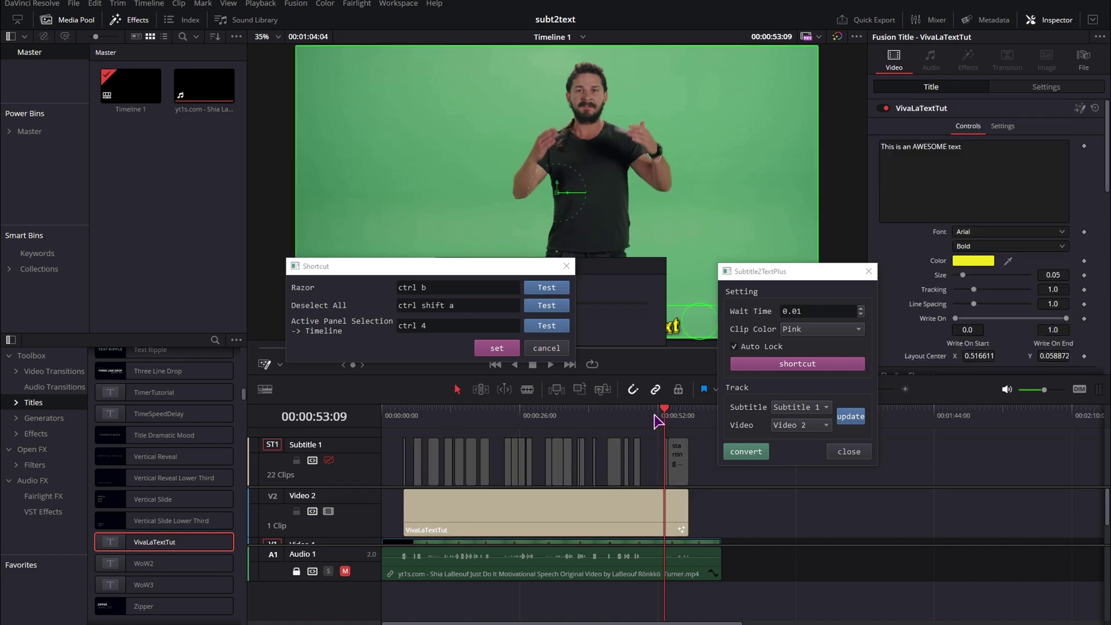
Close the Shortcut window, move the playhead near the start, and convert Subtitle 1 to VivaLaTextTut clips
left_click(764, 448)
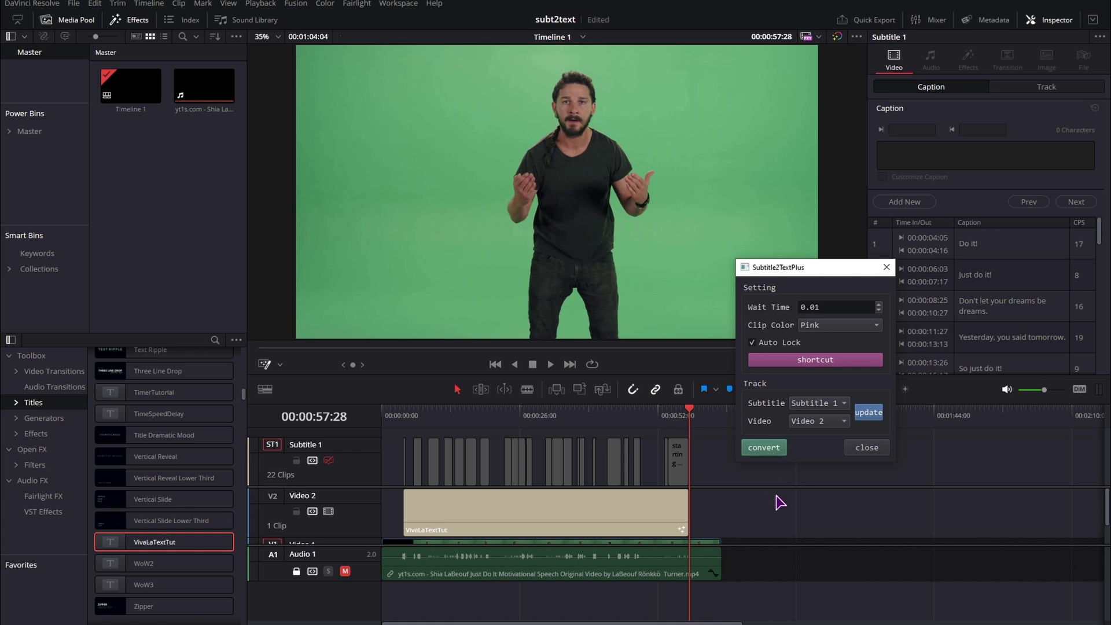
left_click(402, 420)
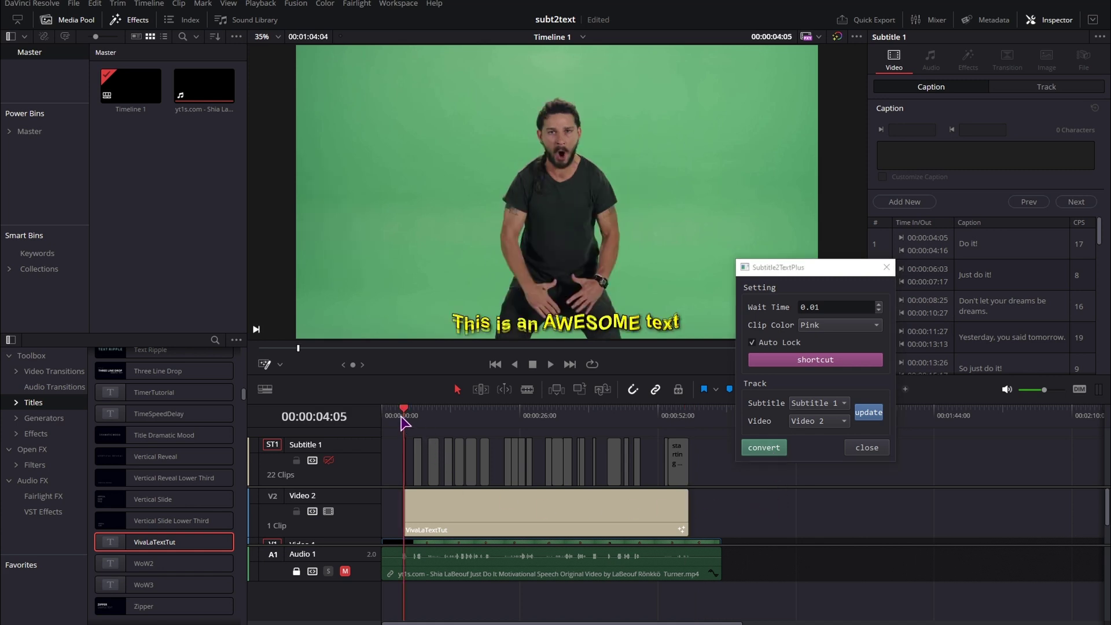
left_click(763, 449)
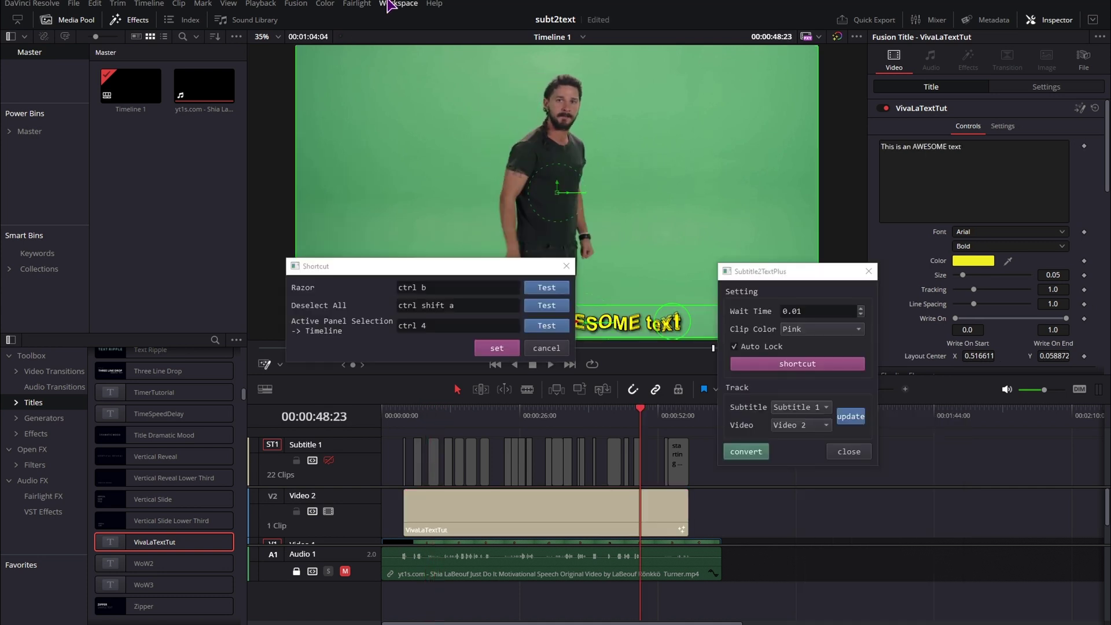
Open the Console from the Workspace menu and move it out of the way
left_click(391, 4)
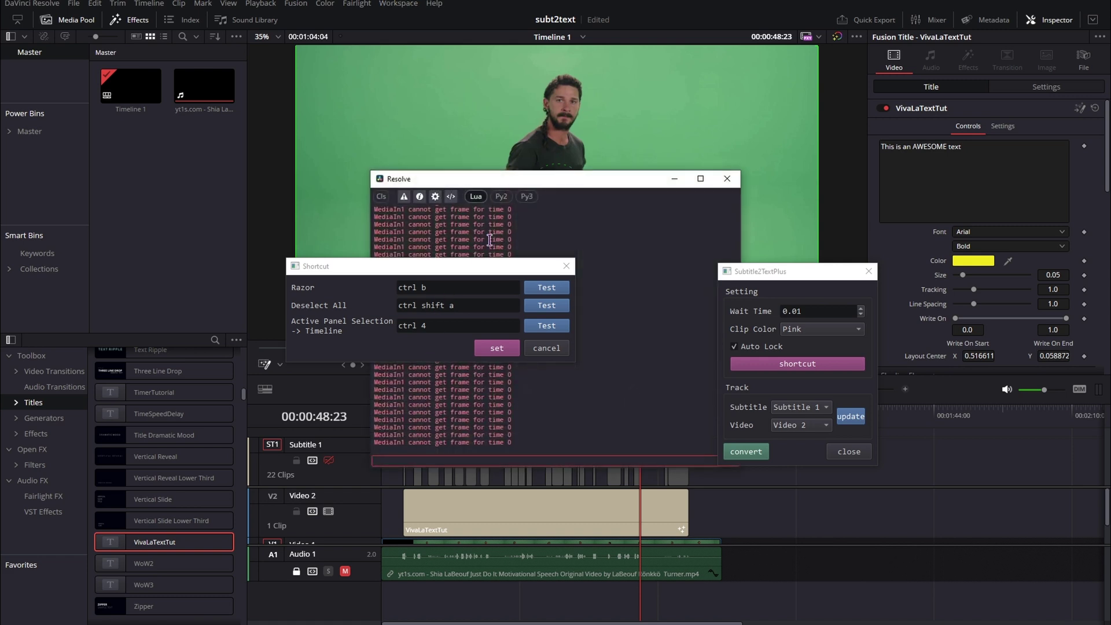
left_click_drag(564, 186, 763, 183)
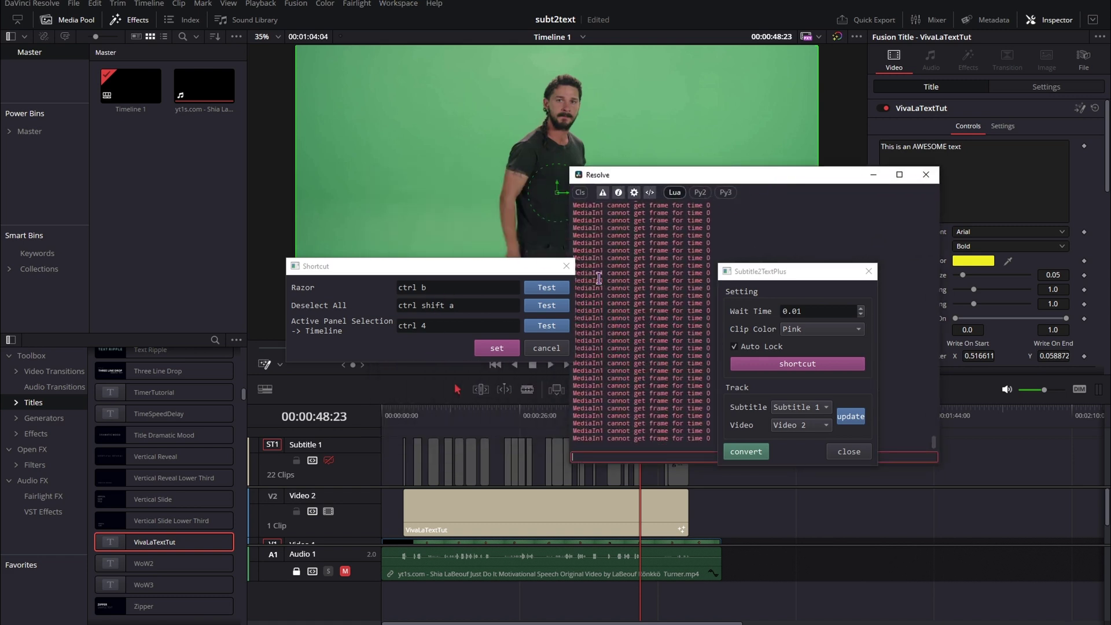
left_click_drag(937, 445, 907, 335)
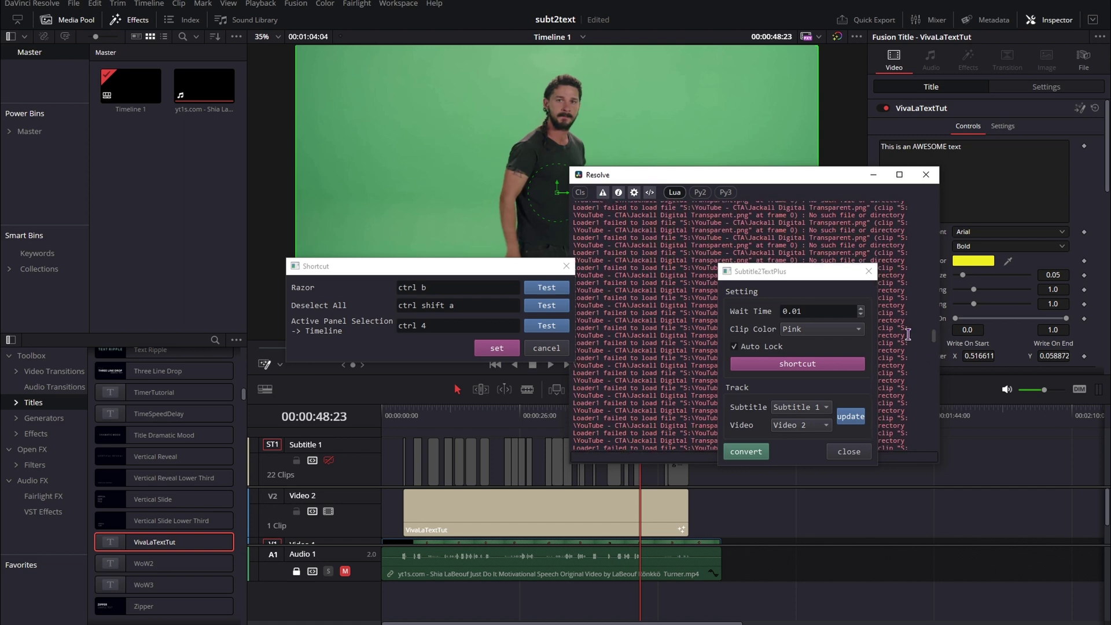
Clear the console log and run Razor Test to split the Video 2 title clip in two
left_click_drag(778, 280, 834, 472)
left_click(580, 193)
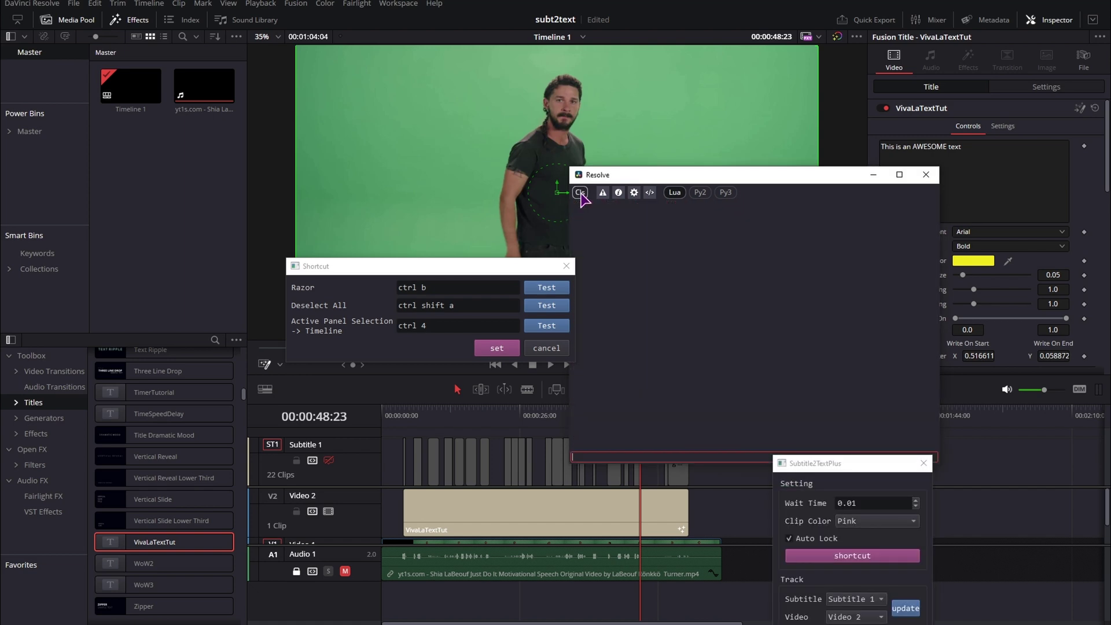
left_click(545, 292)
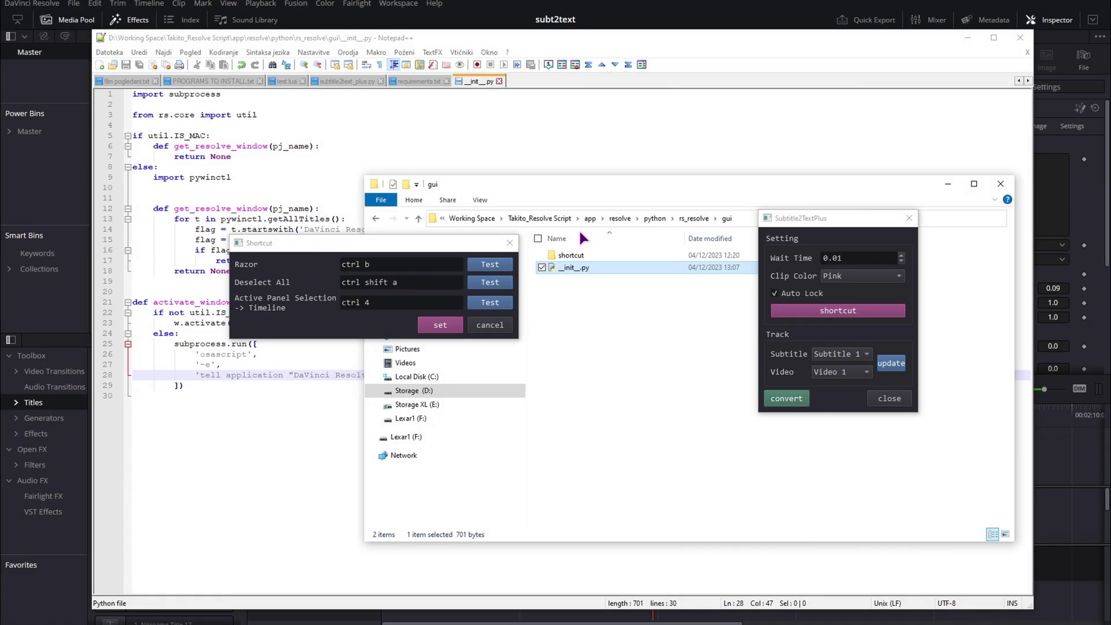
Check the Resolve activation code on line 28 of __init__.py, then Razor Test the Video 3 Text+ clip
left_click_drag(823, 225, 817, 252)
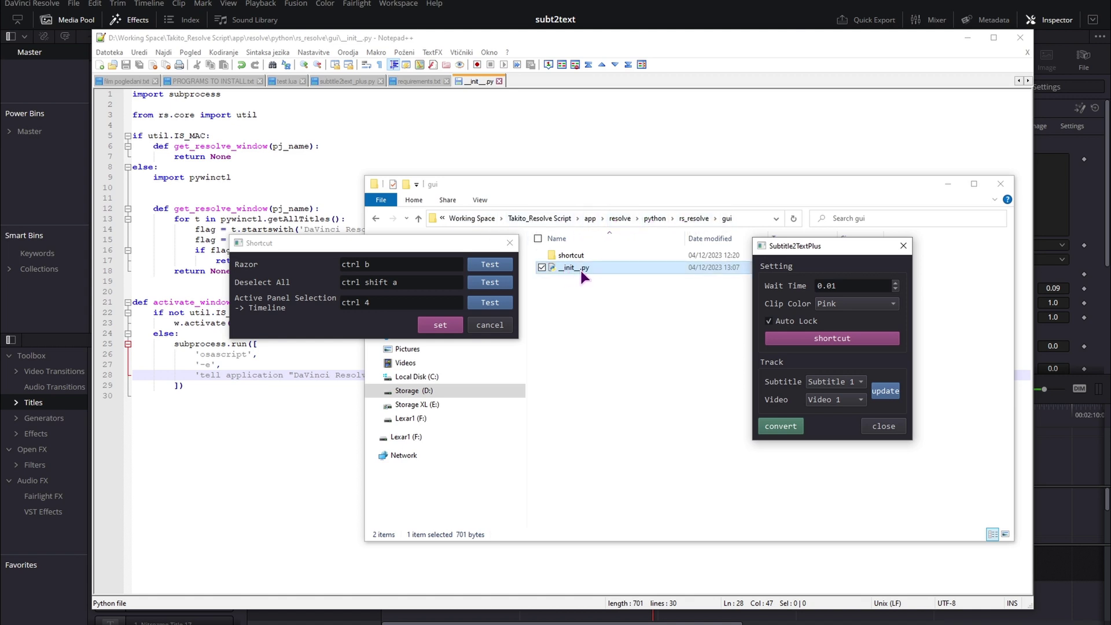
left_click(269, 375)
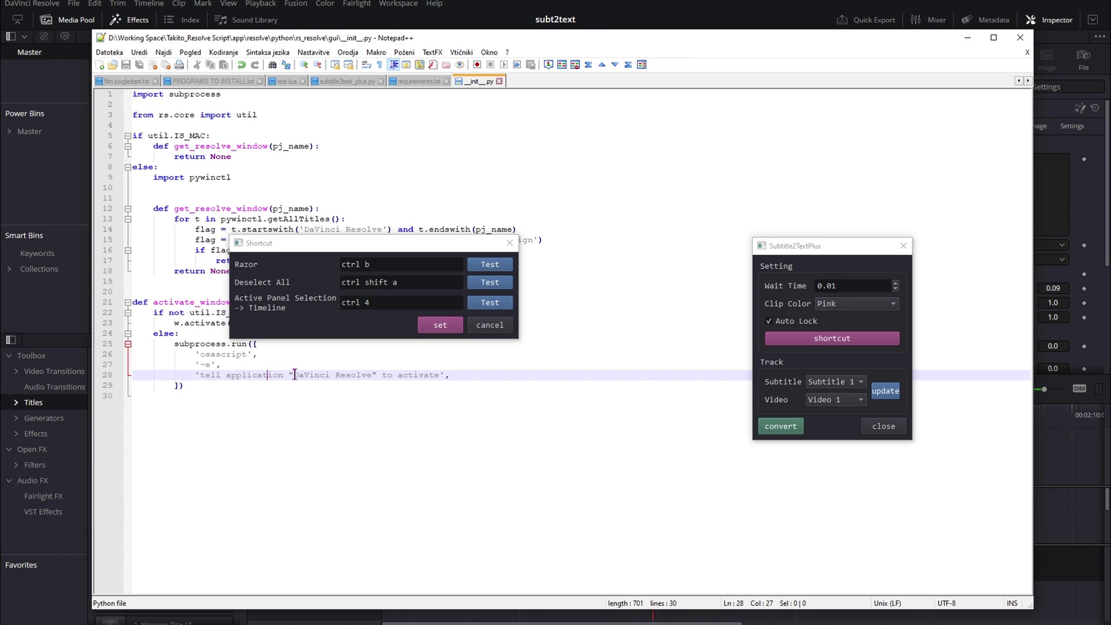
left_click(407, 263)
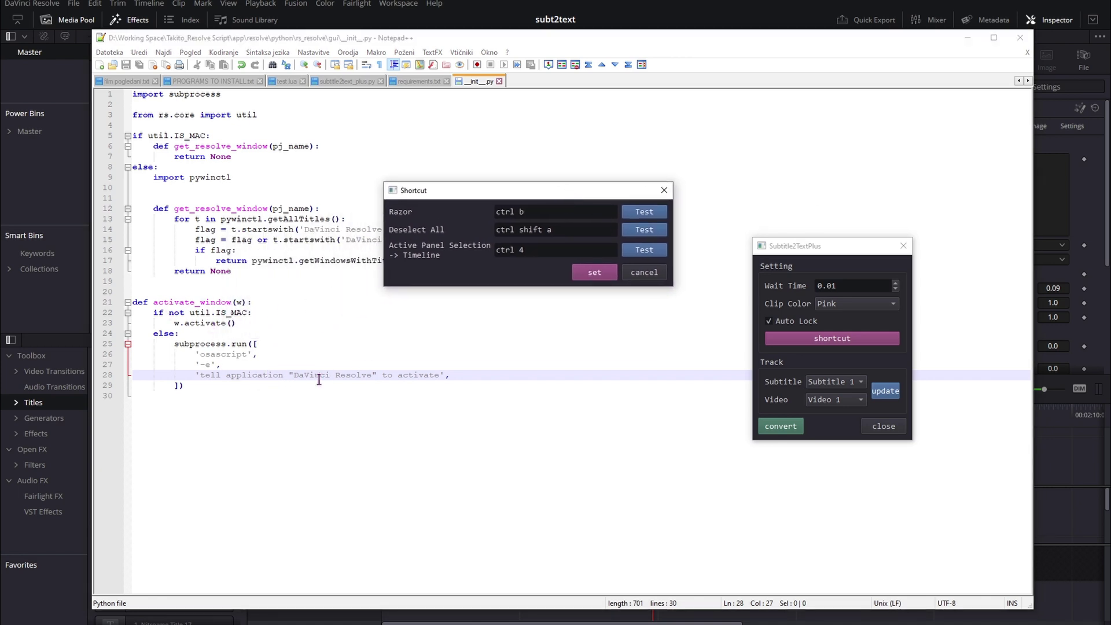
left_click(371, 375)
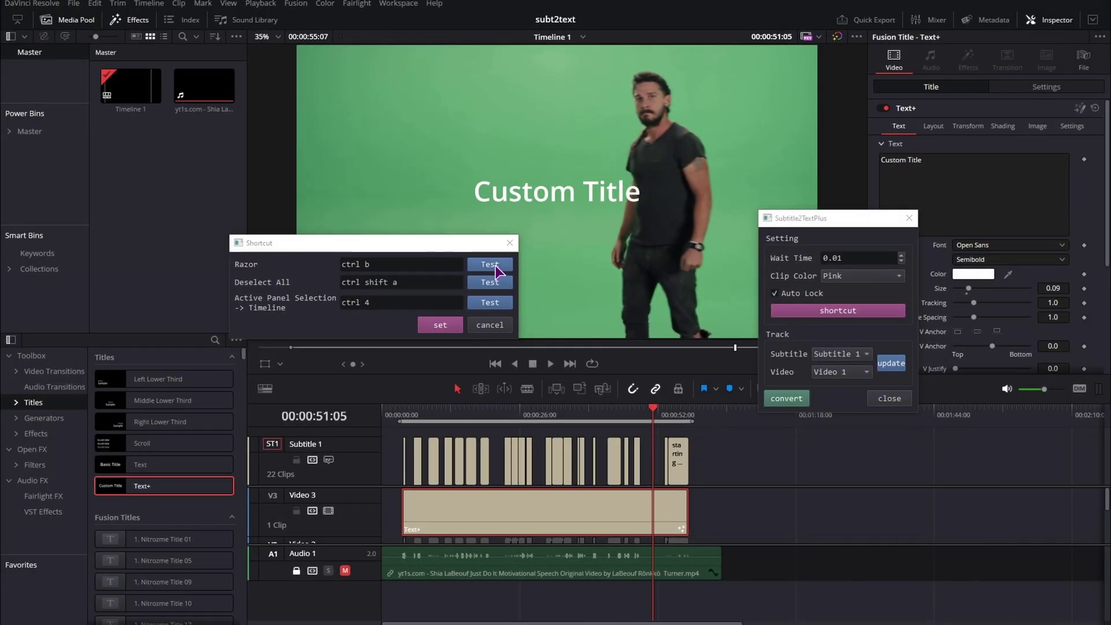
left_click(495, 265)
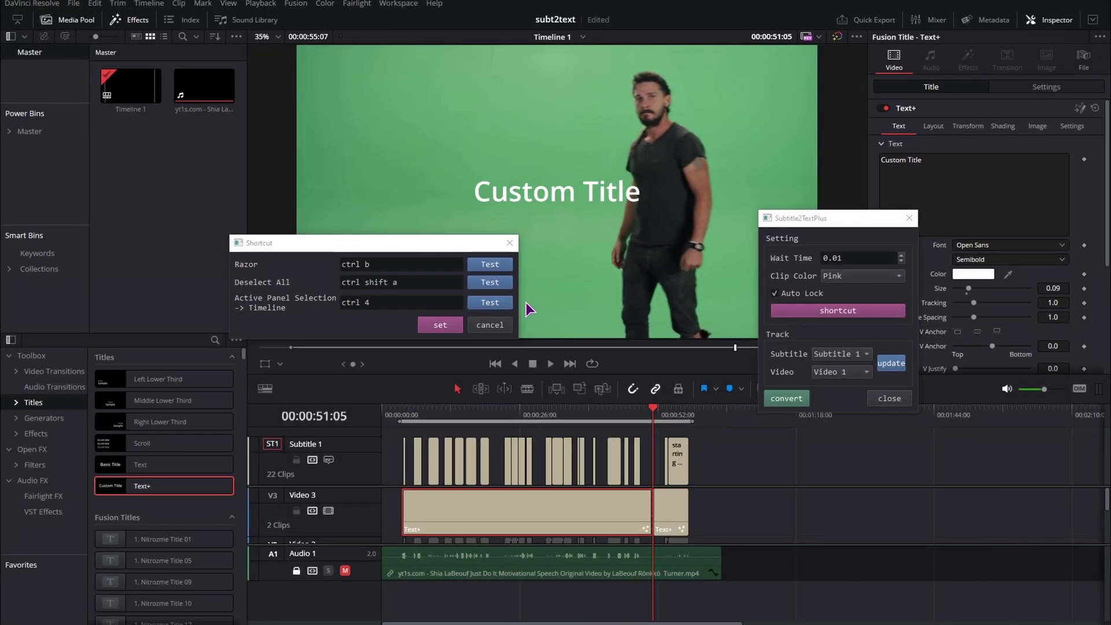
left_click_drag(671, 412, 653, 415)
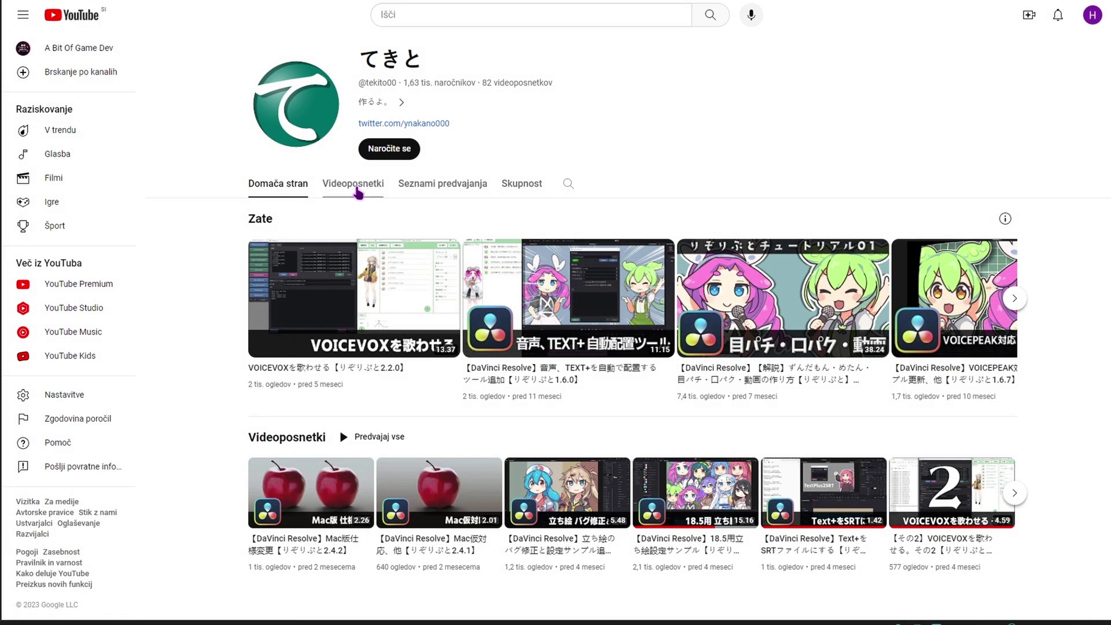
Show the channel's Videoposnetki list and scroll down through its DaVinci Resolve tutorials
left_click(356, 189)
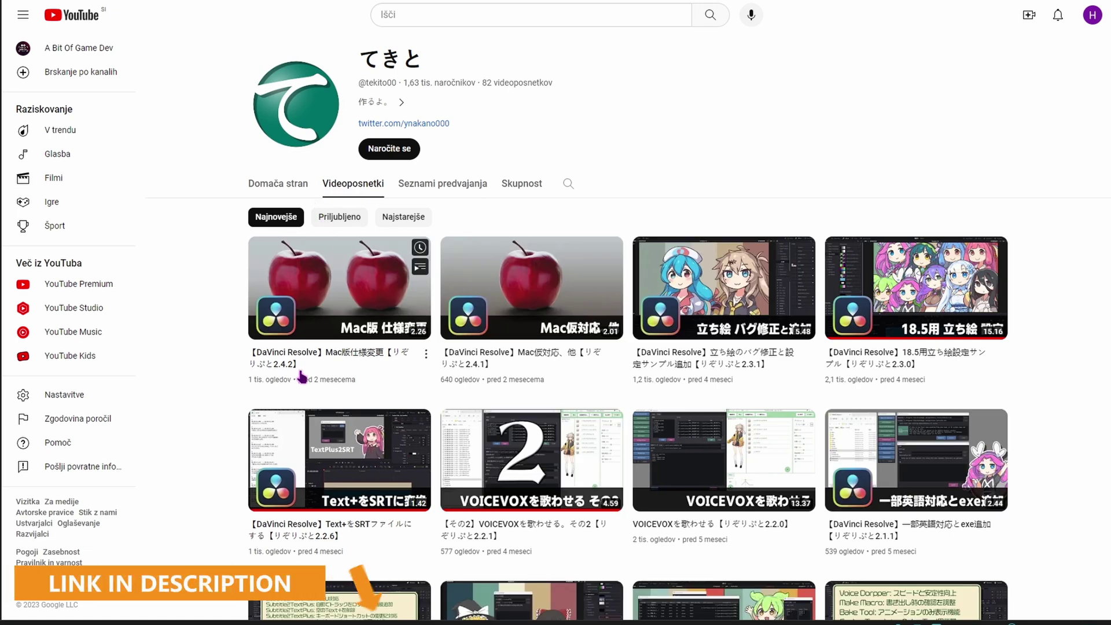
scroll(220, 370, "down", 3)
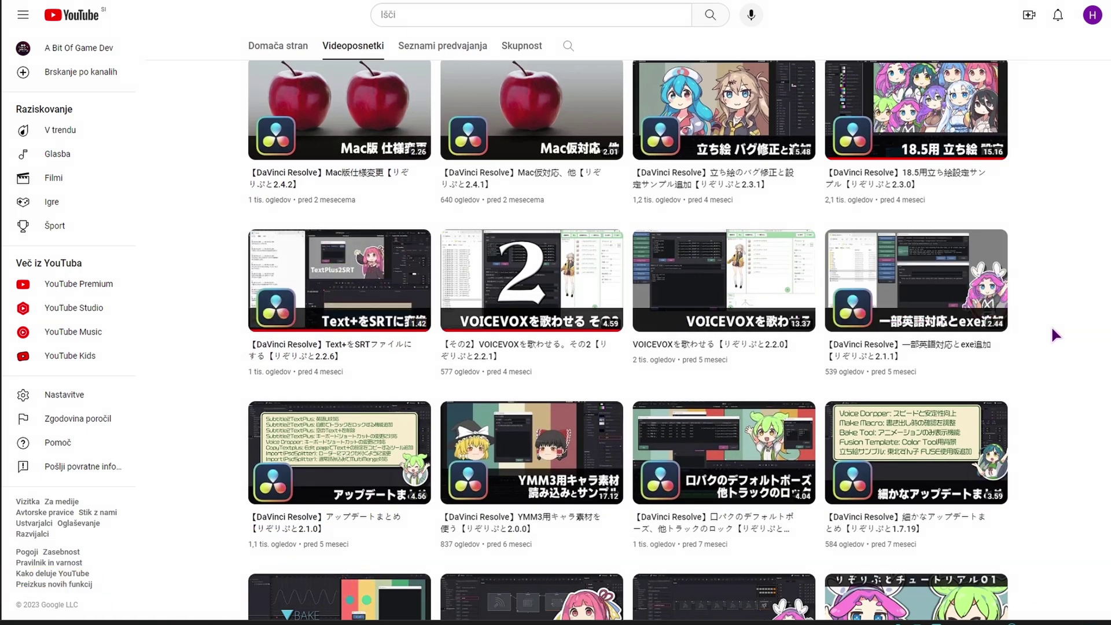
scroll(195, 330, "down", 4)
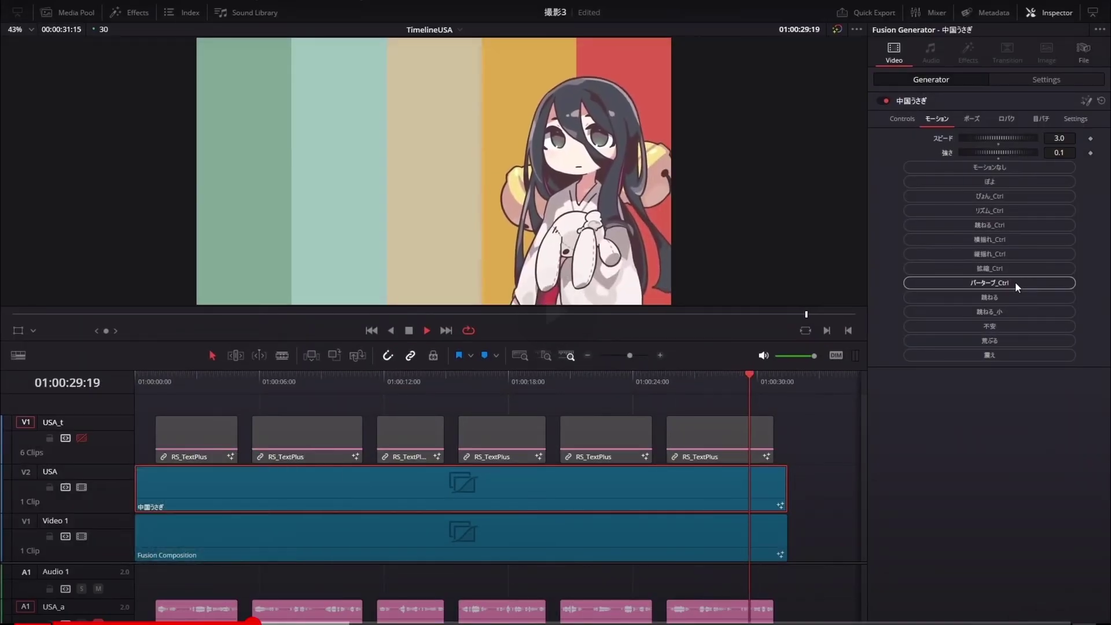
Seek the tutorial forward and pause on the character-settings dialog listing aiueo3 as a mouth type
left_click_drag(98, 622, 217, 622)
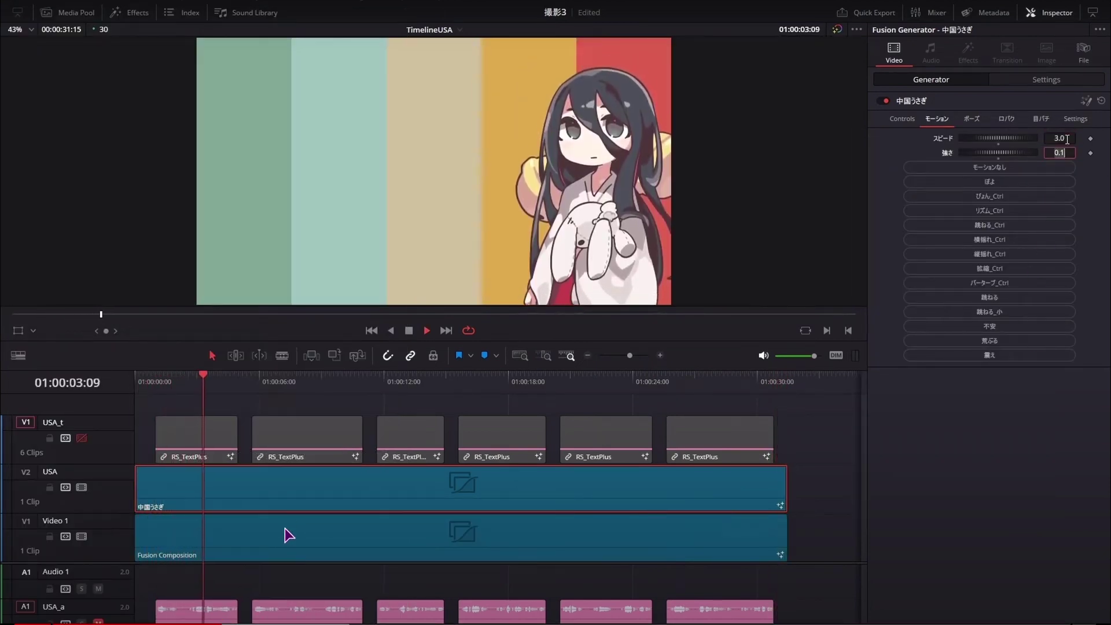
left_click_drag(243, 621, 242, 622)
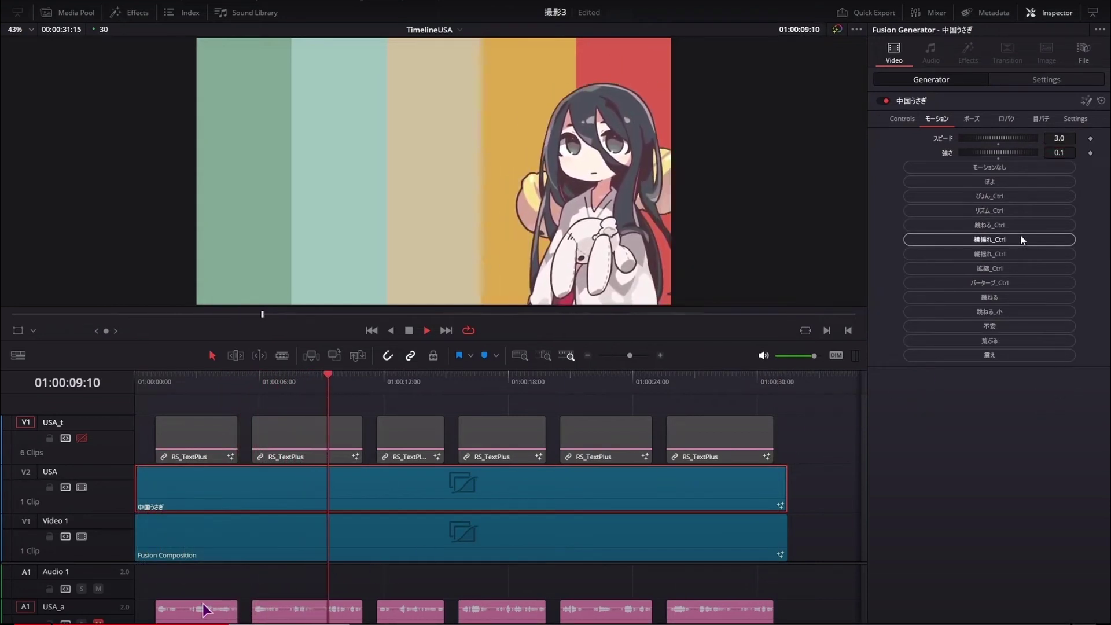
key("space")
Skip the tutorial to about 11:12, where the usagi generator sits above a Fusion Composition
key("l")
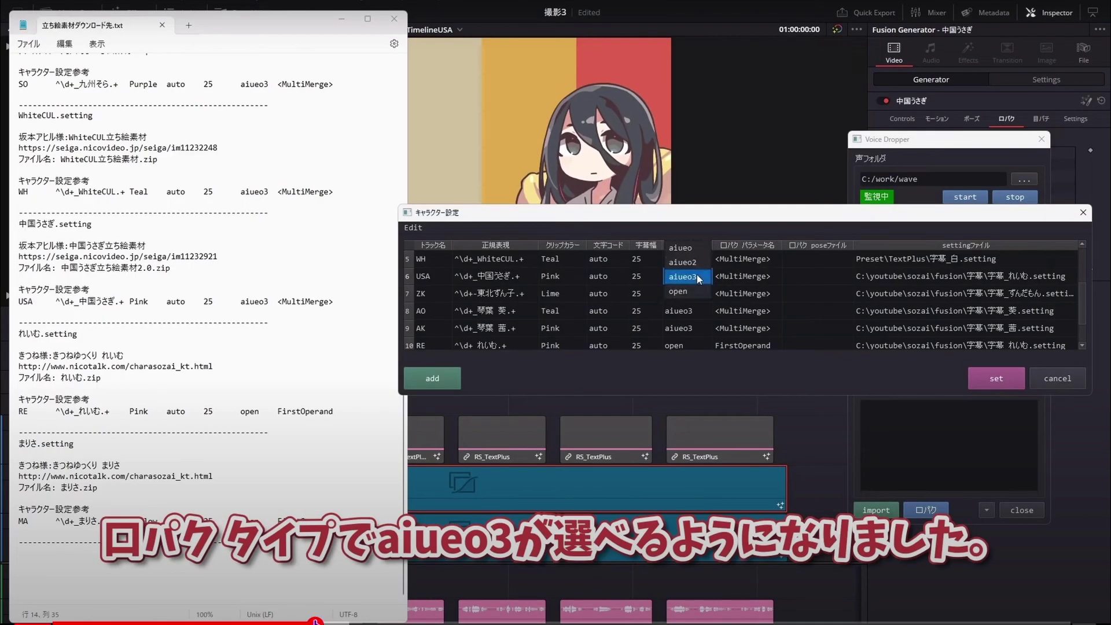
left_click_drag(315, 622, 521, 622)
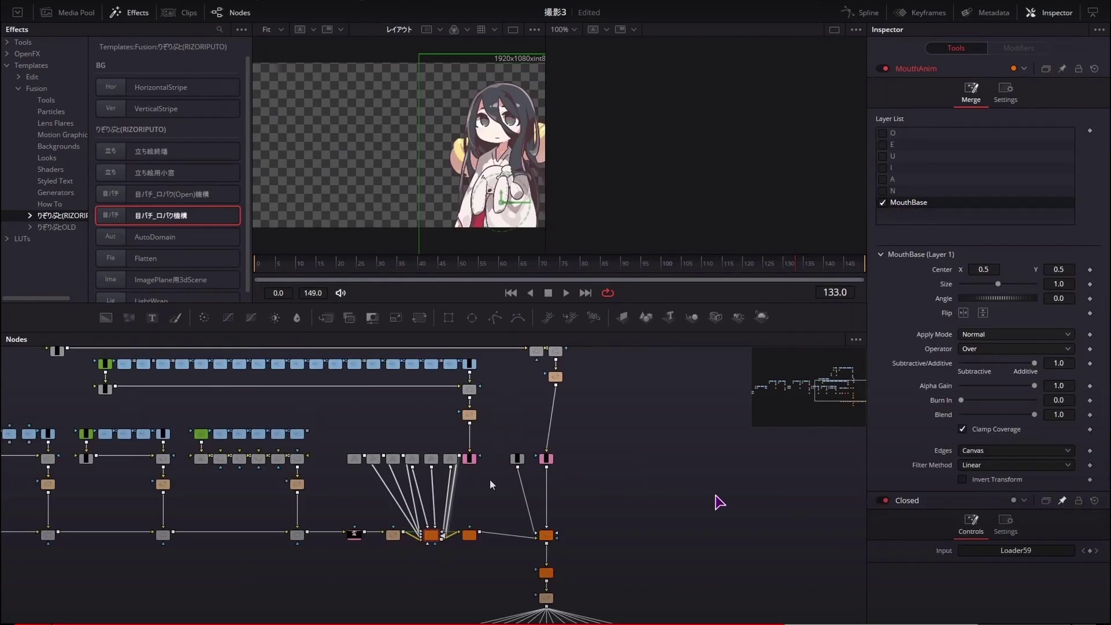
left_click_drag(773, 622, 1038, 622)
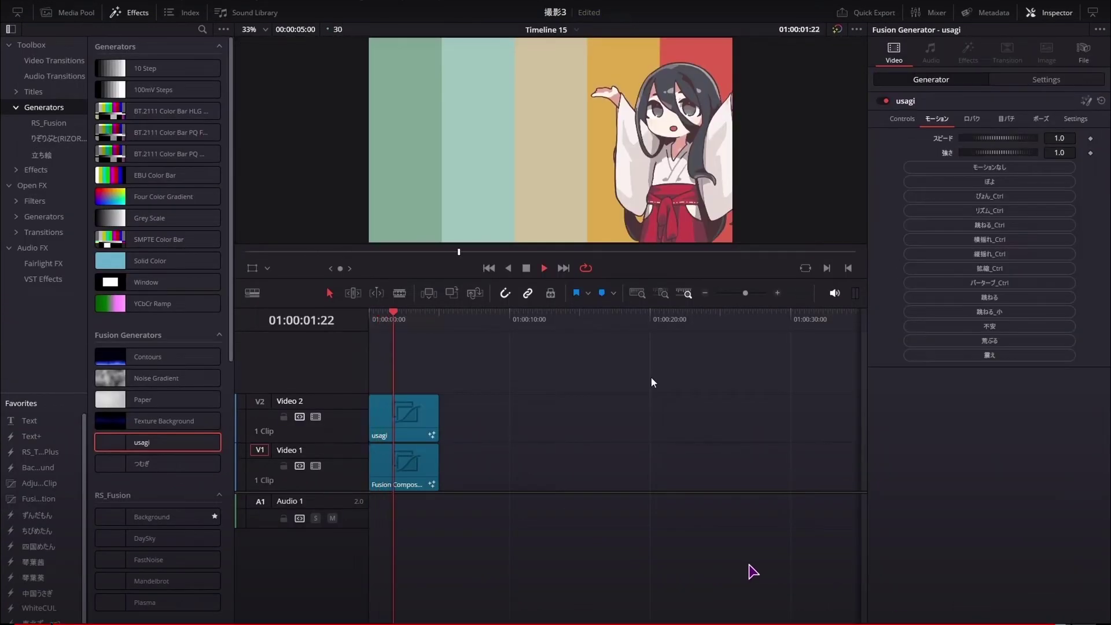